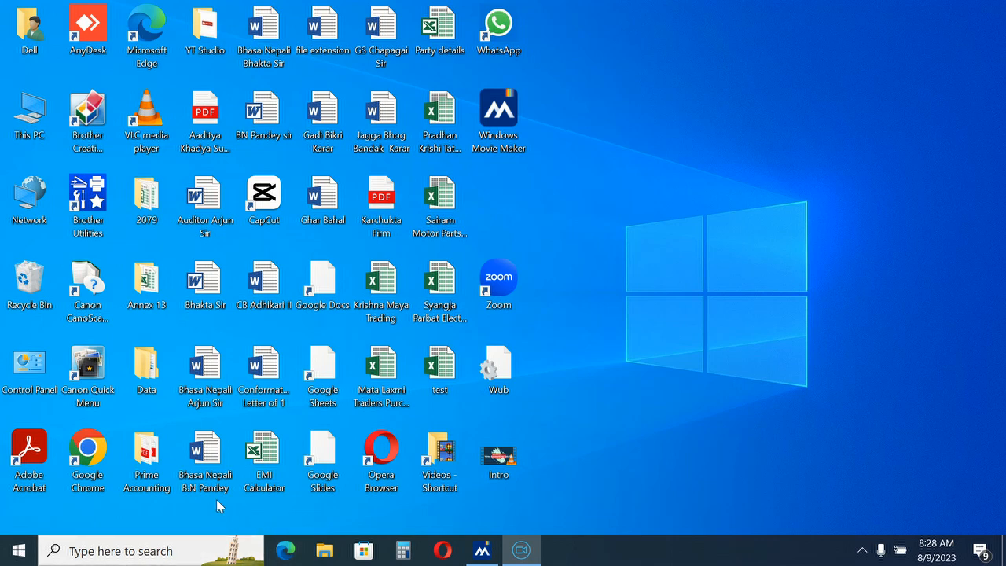
Step: Launch Chrome under the Prime profile and open the IRD Taxpayer Portal from the ird.gov.np search
double_click(87, 451)
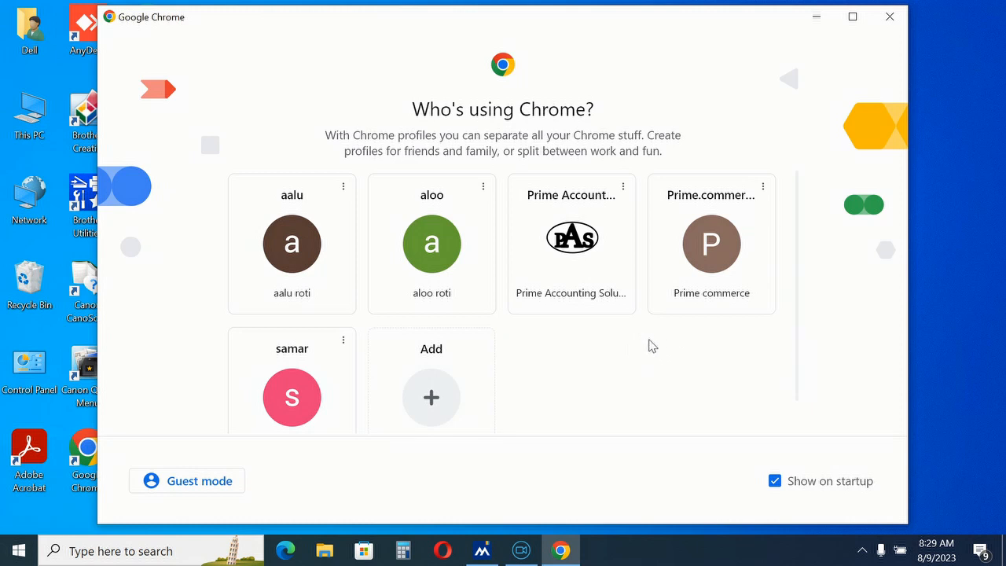
click(704, 248)
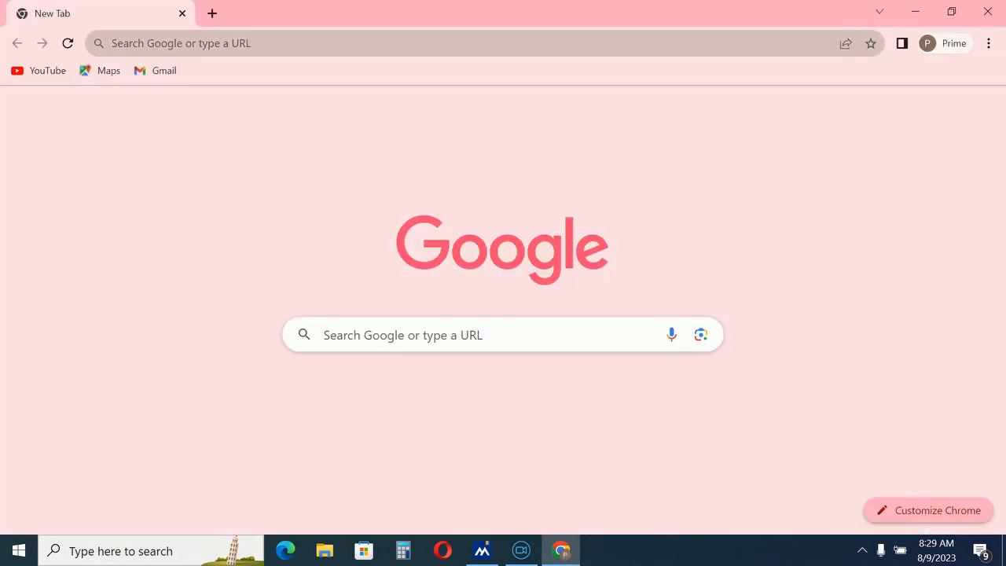
click(217, 44)
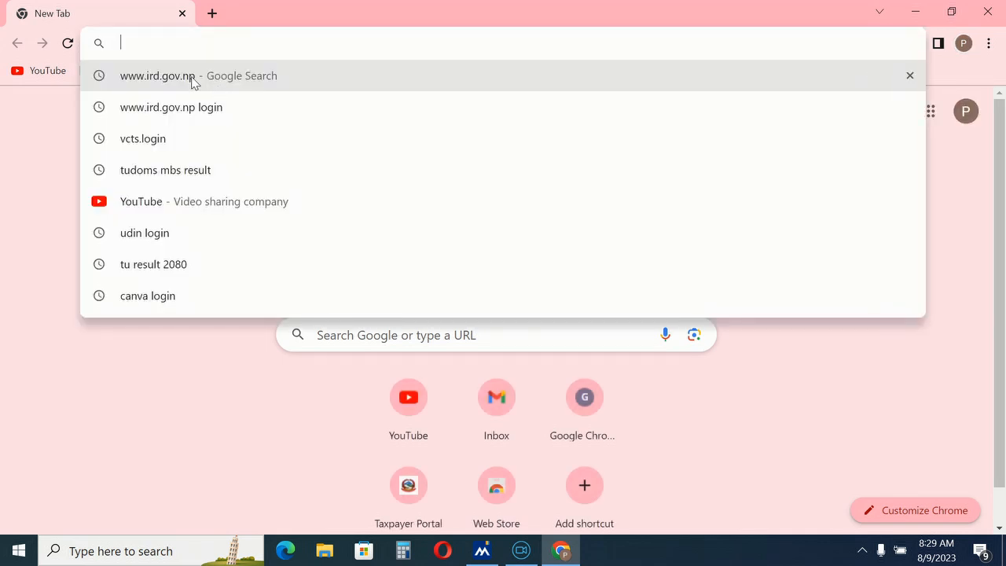
click(192, 77)
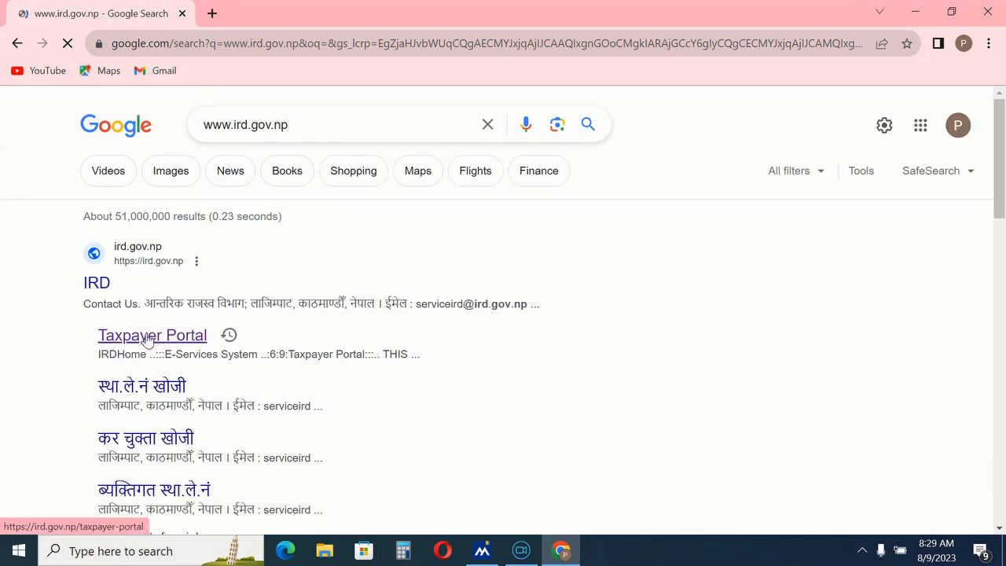
click(148, 338)
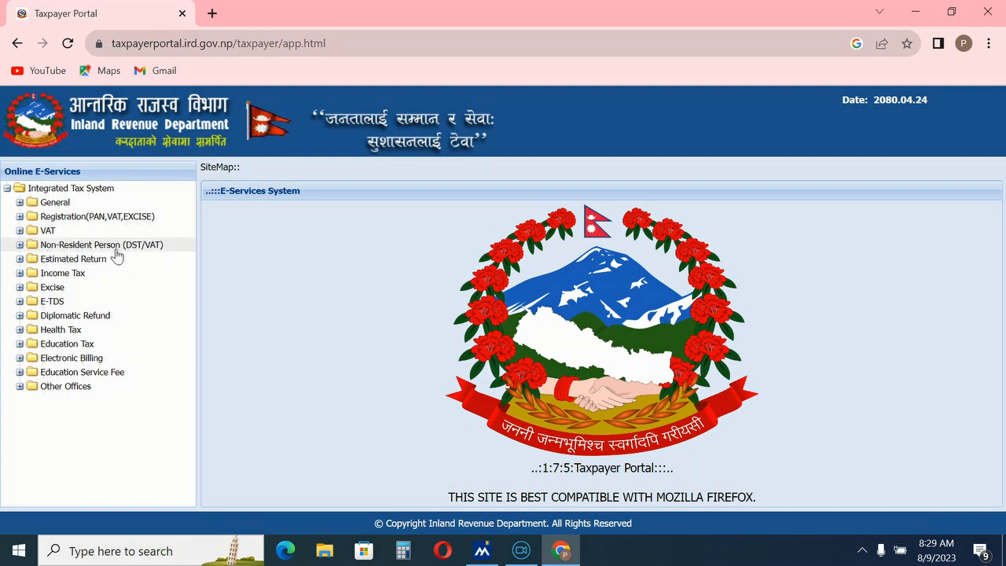
Step: Open the VAT Return Entry registration form and enter the user name
click(19, 230)
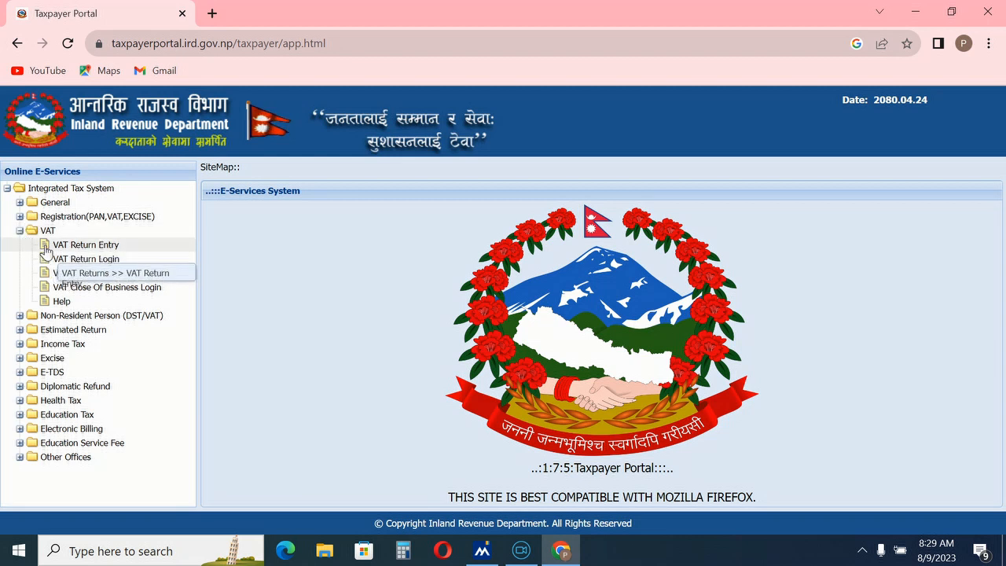
click(46, 249)
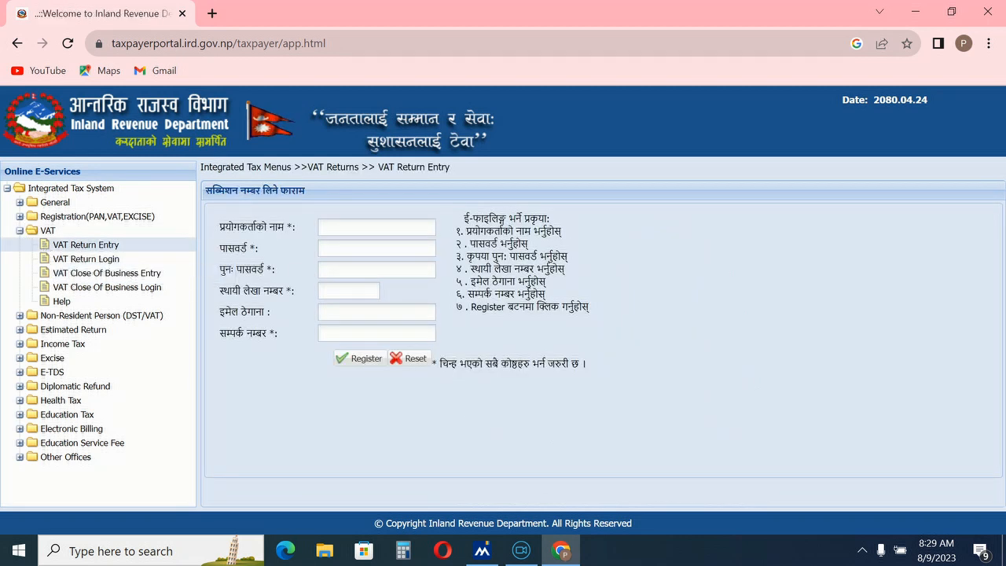
click(325, 227)
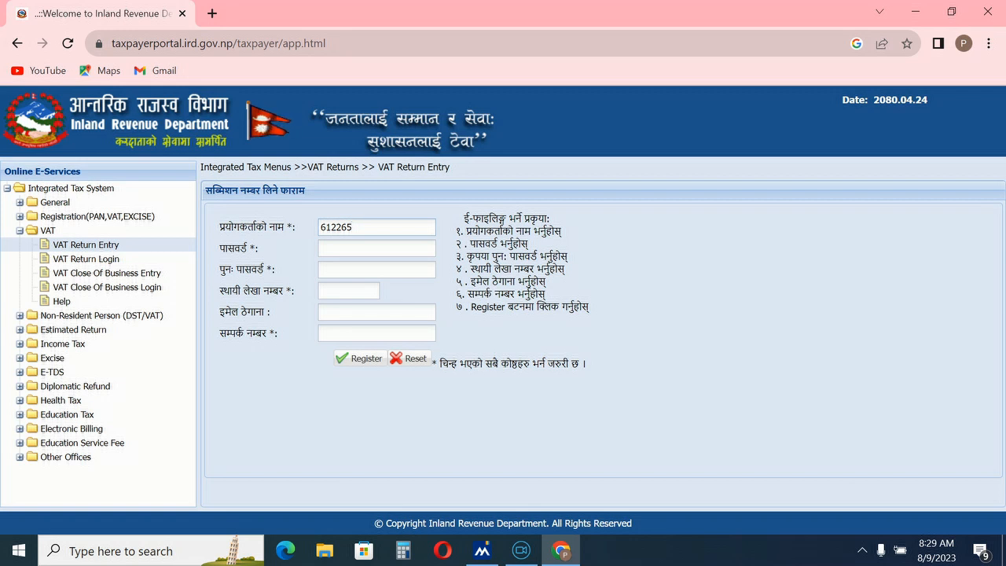
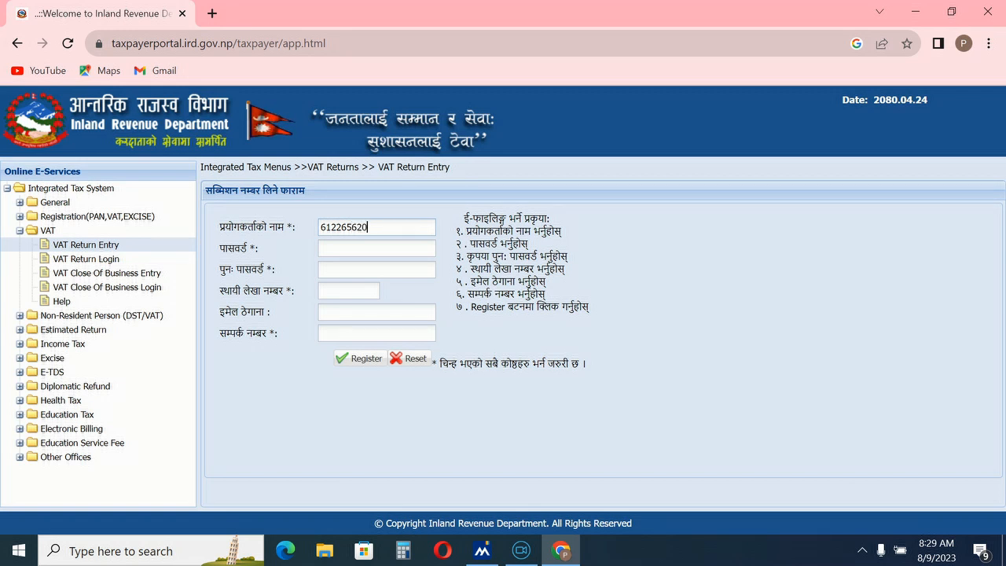
key(ctrl+a)
key(ctrl+c)
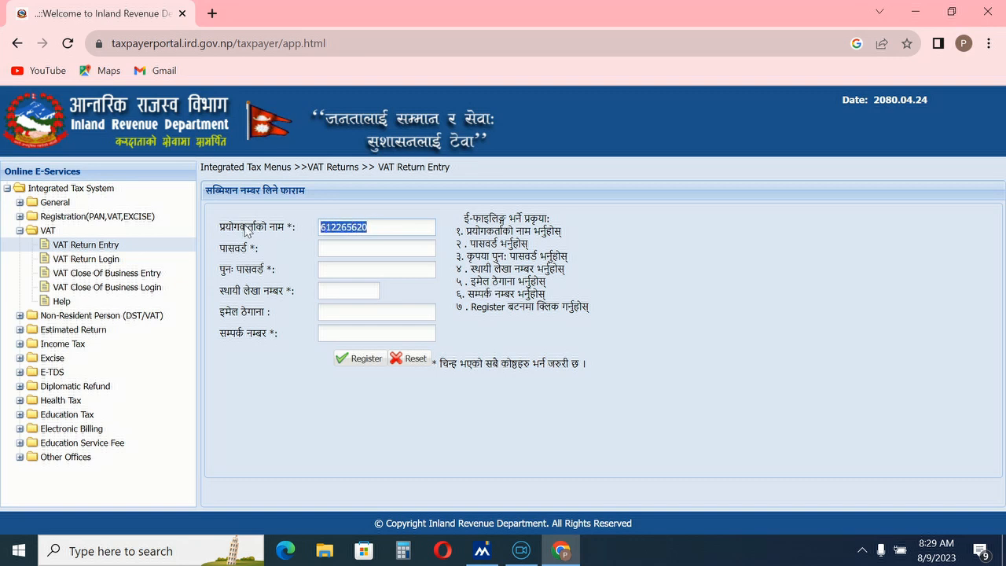
Step: Paste the account password into both the password and confirm-password fields
click(348, 246)
right_click(348, 245)
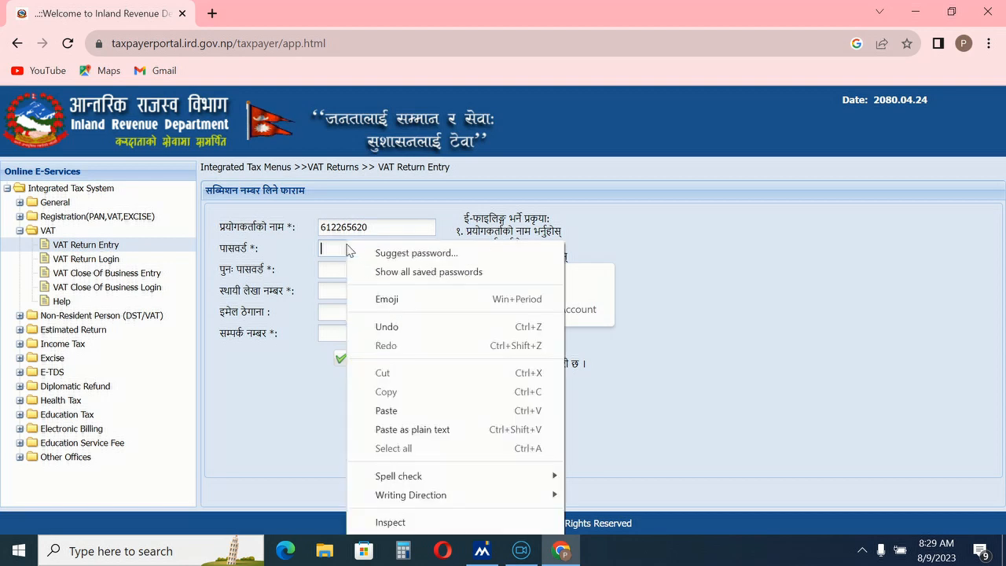
click(389, 410)
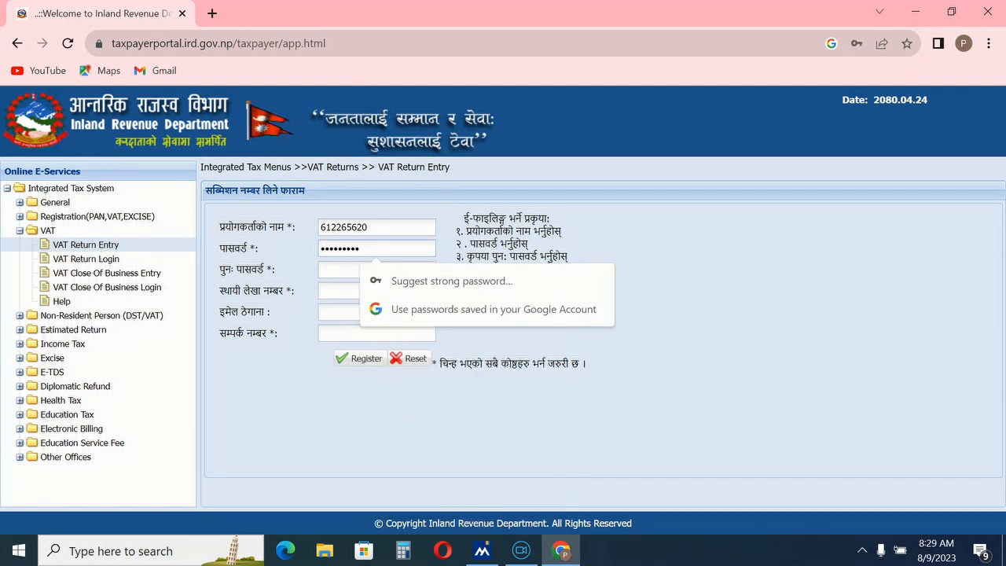
click(330, 270)
right_click(330, 270)
click(370, 408)
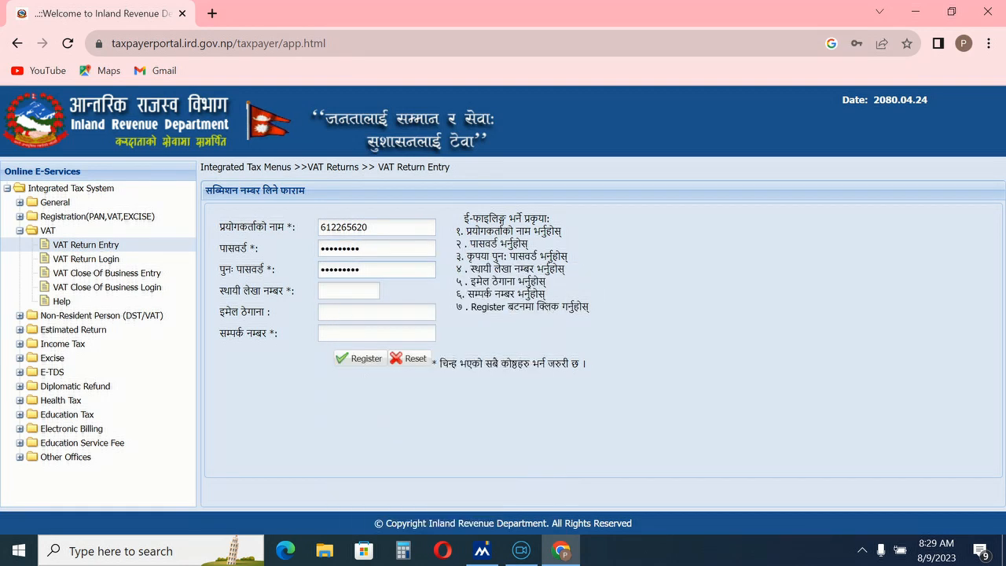
Step: Fill in the PAN and contact number, register, and proceed to the VAT return form
click(330, 291)
right_click(330, 290)
click(392, 409)
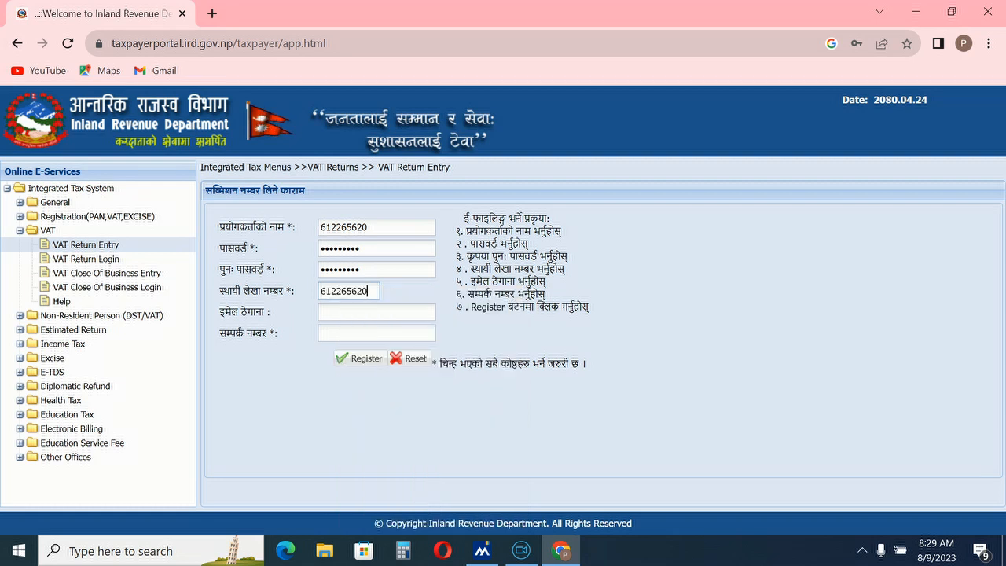
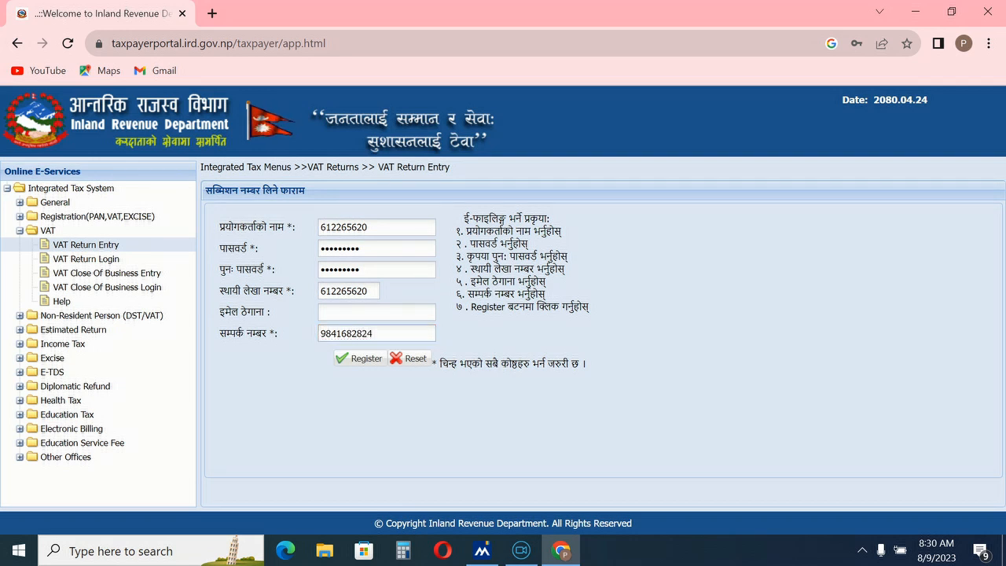
click(359, 361)
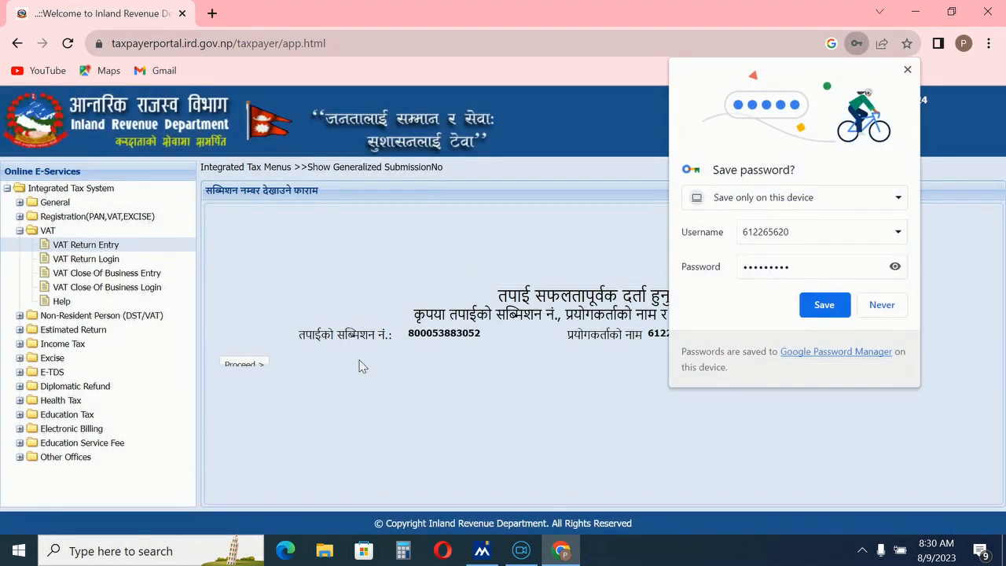
click(908, 72)
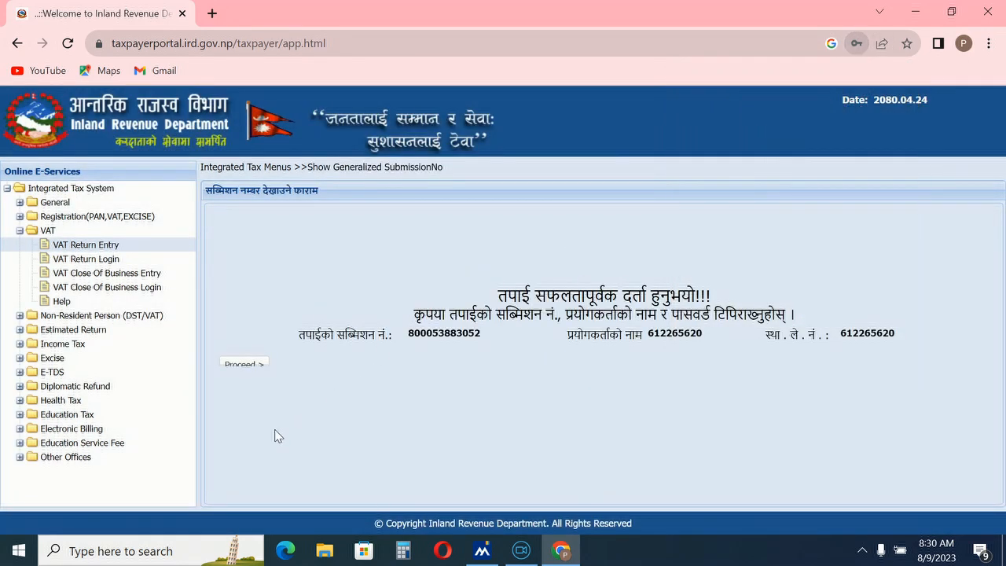
click(244, 363)
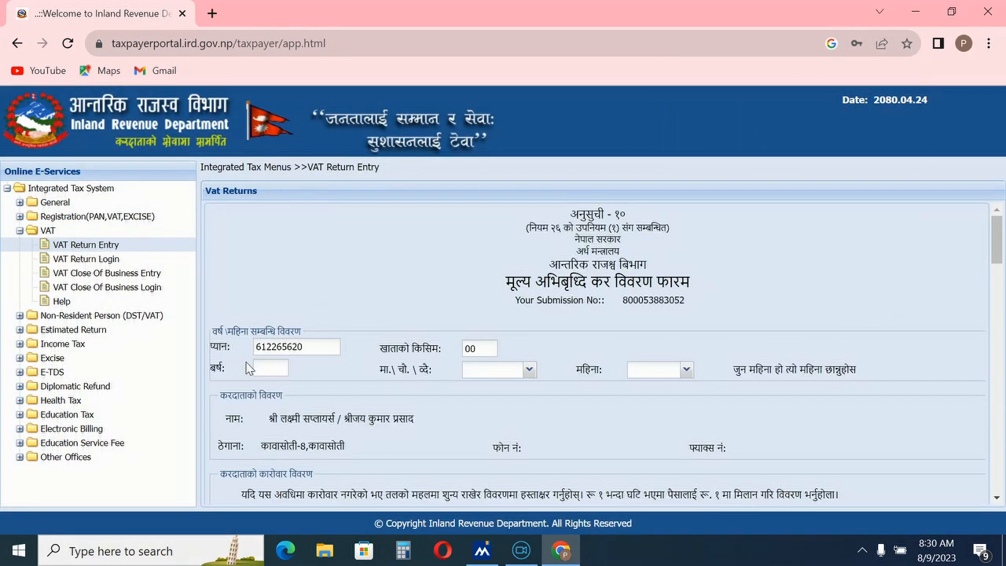
Step: Set the return to year 2080, monthly (मासिक) filing, month असार
text(2080)
click(529, 369)
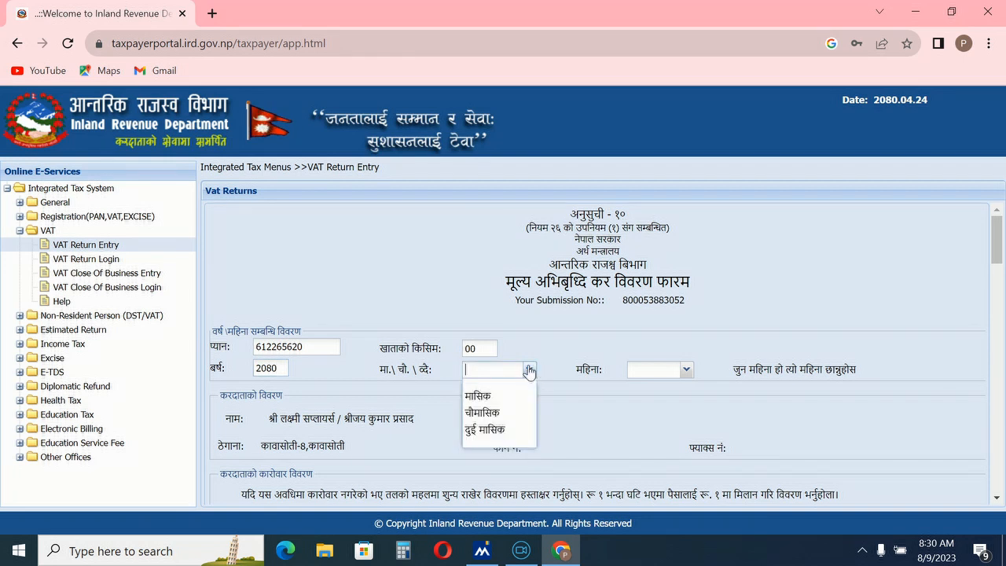
click(507, 395)
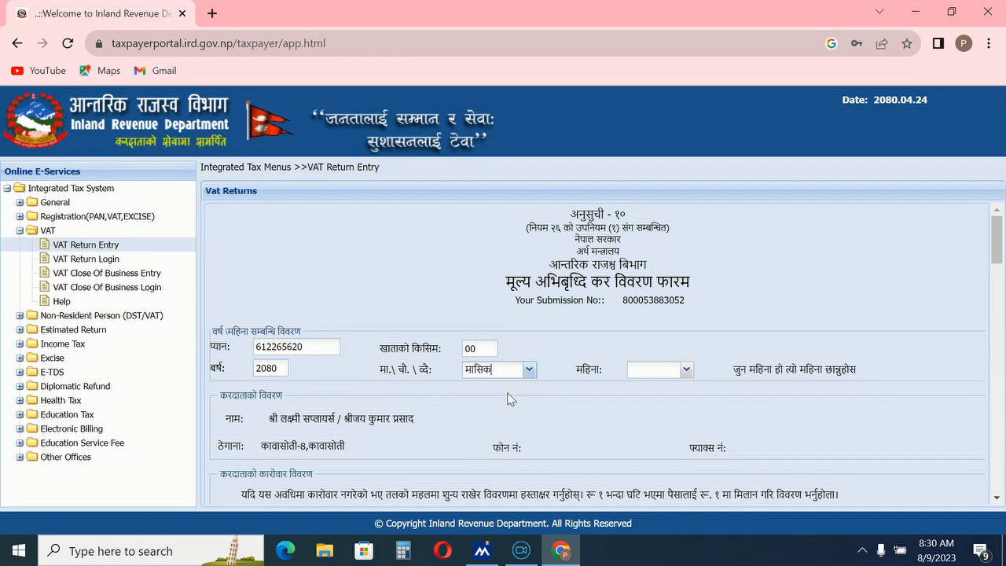
click(686, 369)
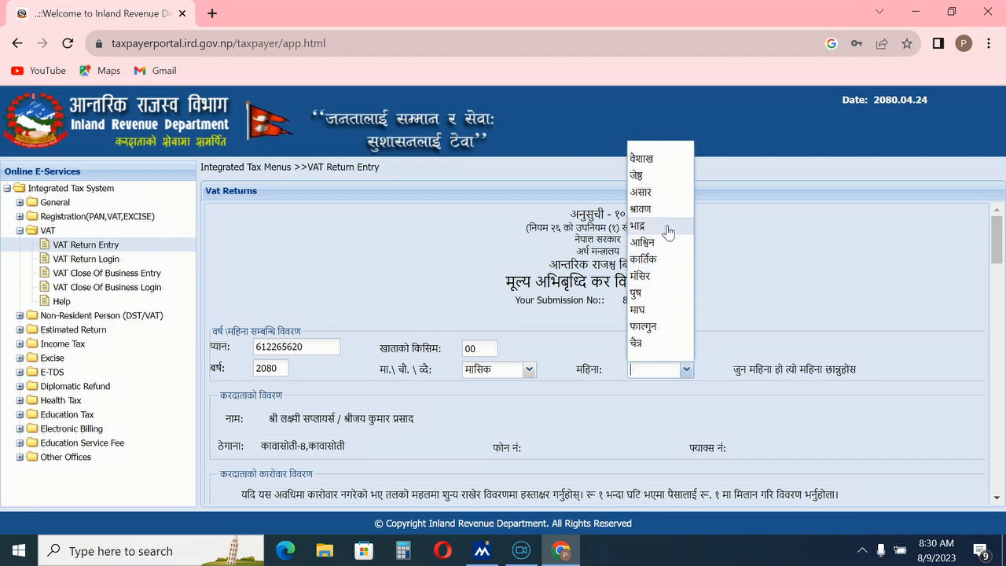
click(665, 193)
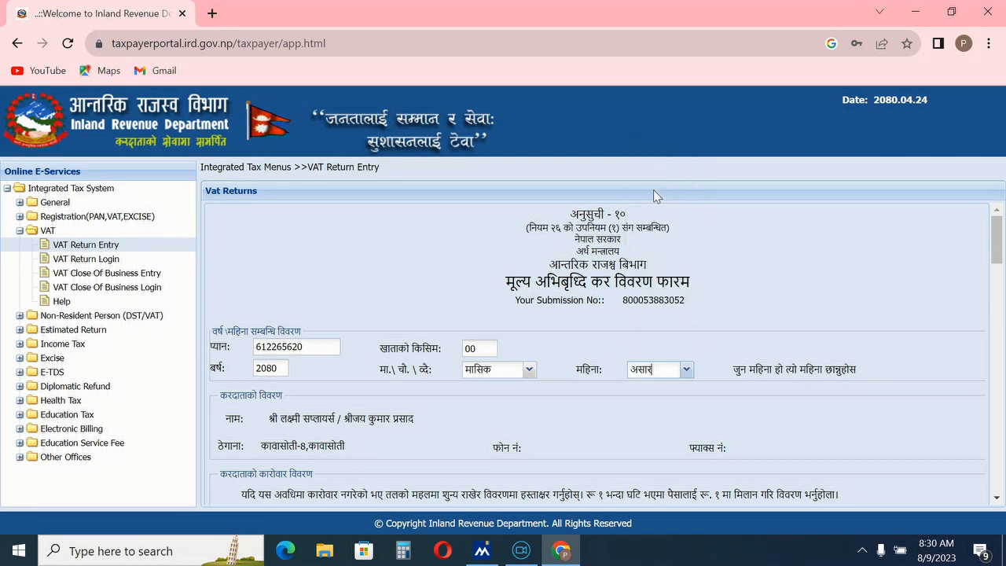
Step: Enter taxable sales 2555060 and sales tax debit 332158 in row 1.1
scroll(666, 398, down, 3)
scroll(666, 398, down, 2)
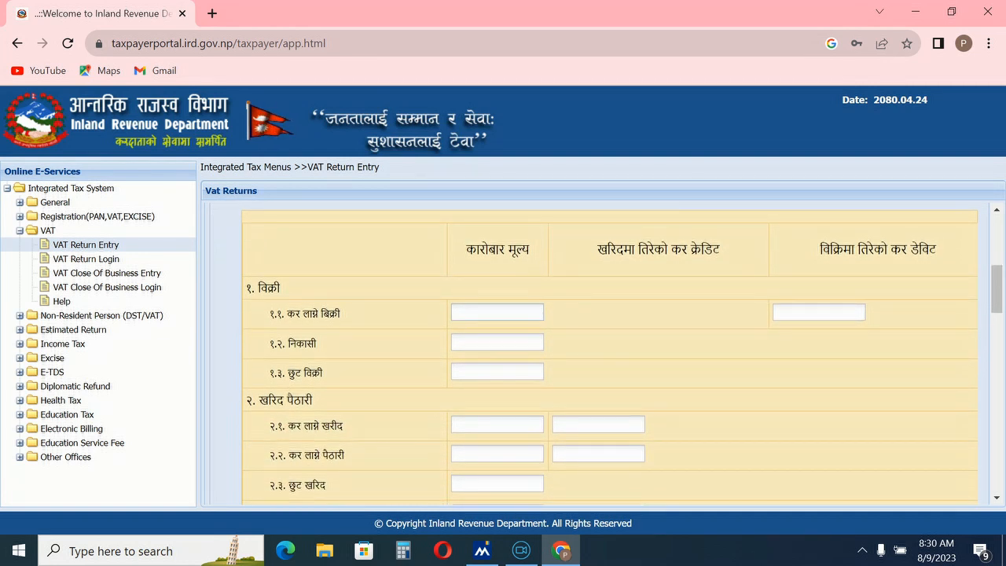
text(25)
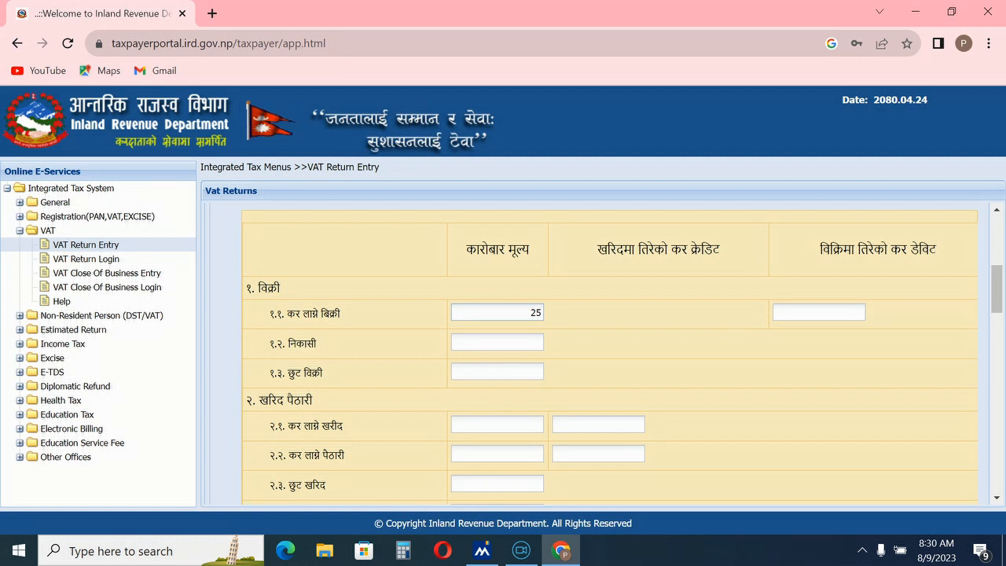
text(55)
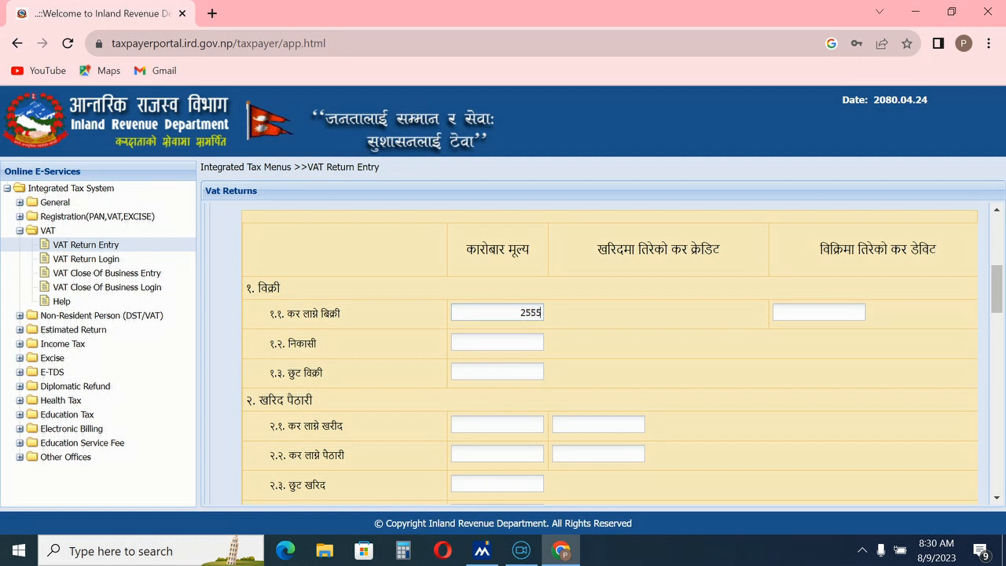
text(060)
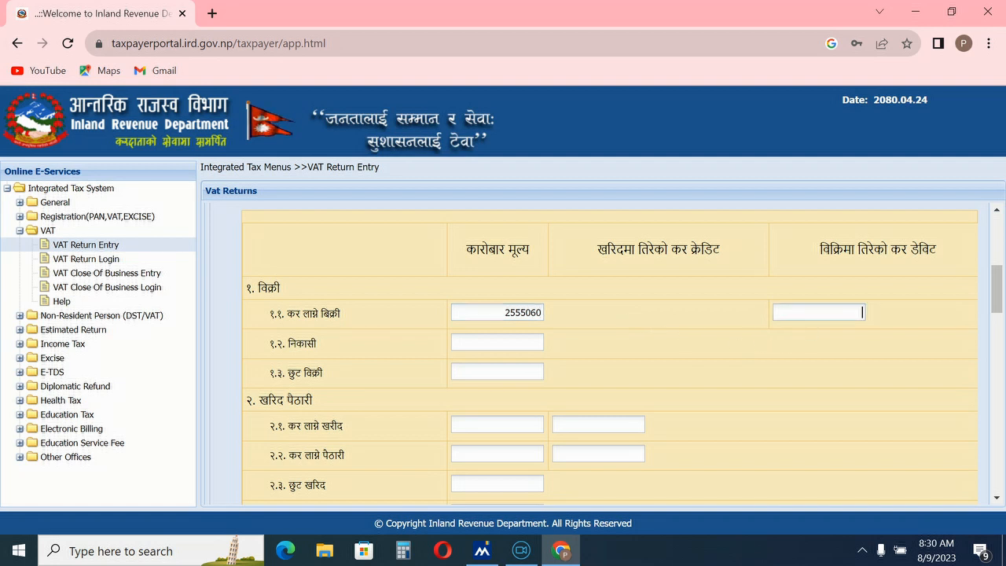
text(3321)
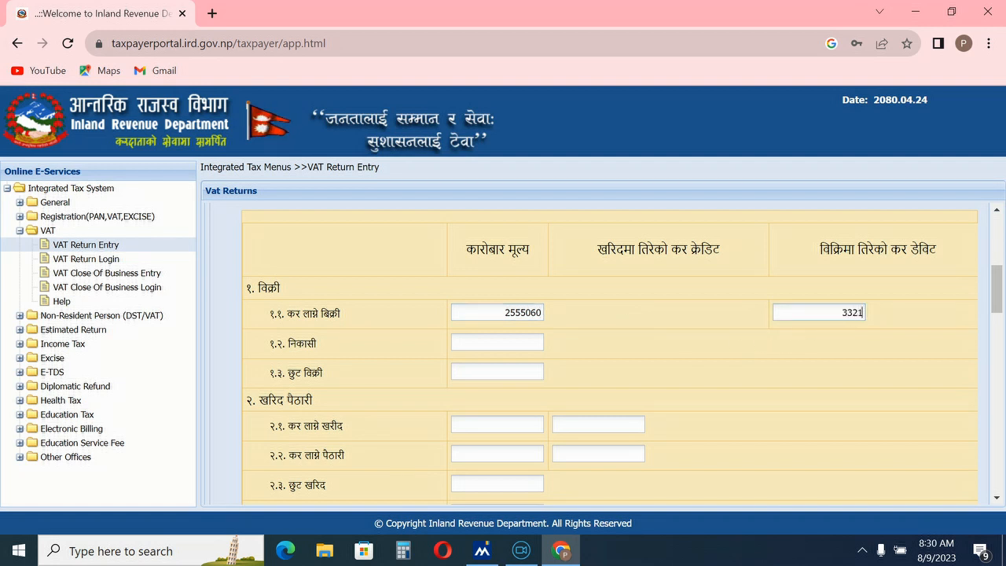
text(58)
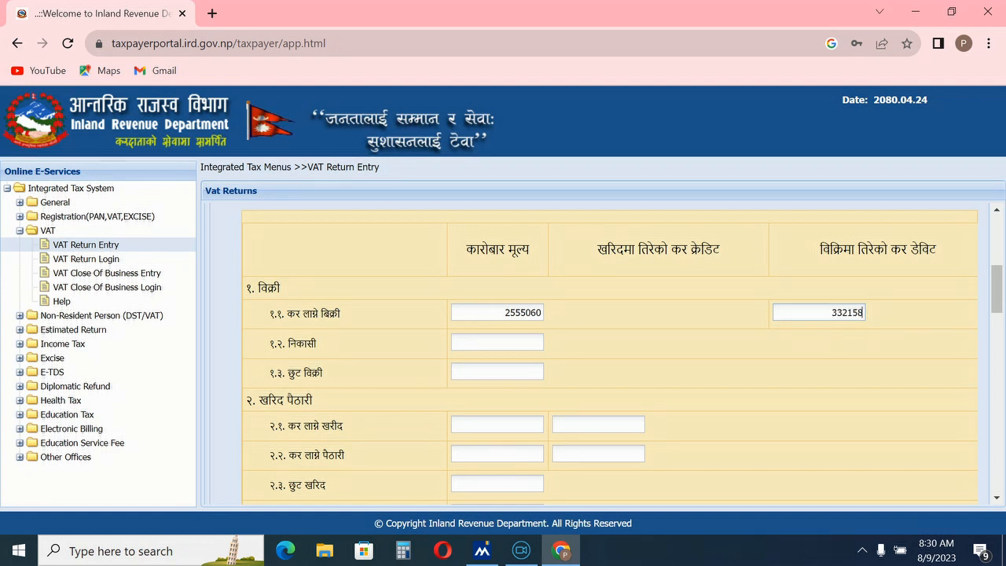
scroll(667, 303, down, 1)
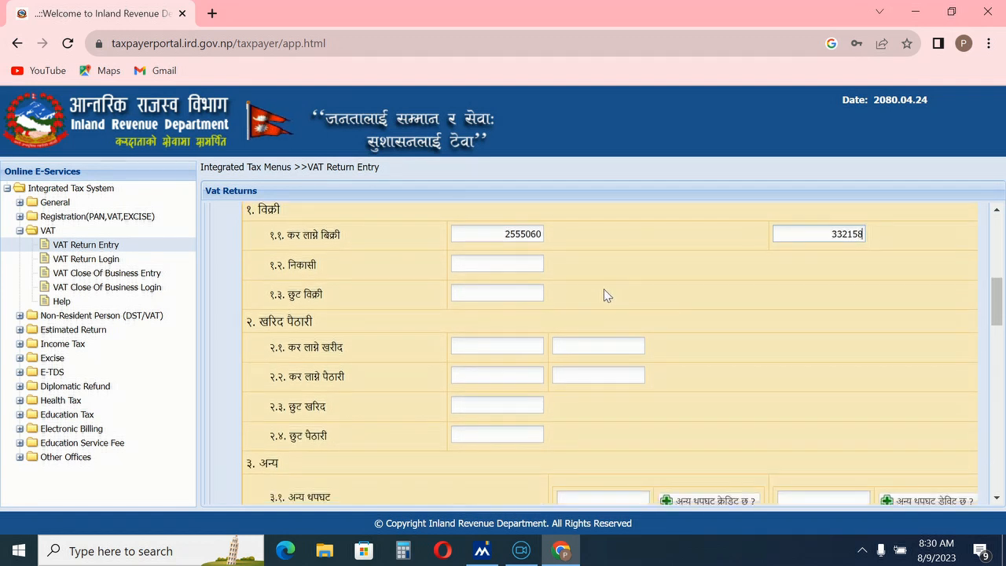
Step: Enter taxable purchases 2443810 with 317695 credit, and exempt purchases 193530
click(497, 345)
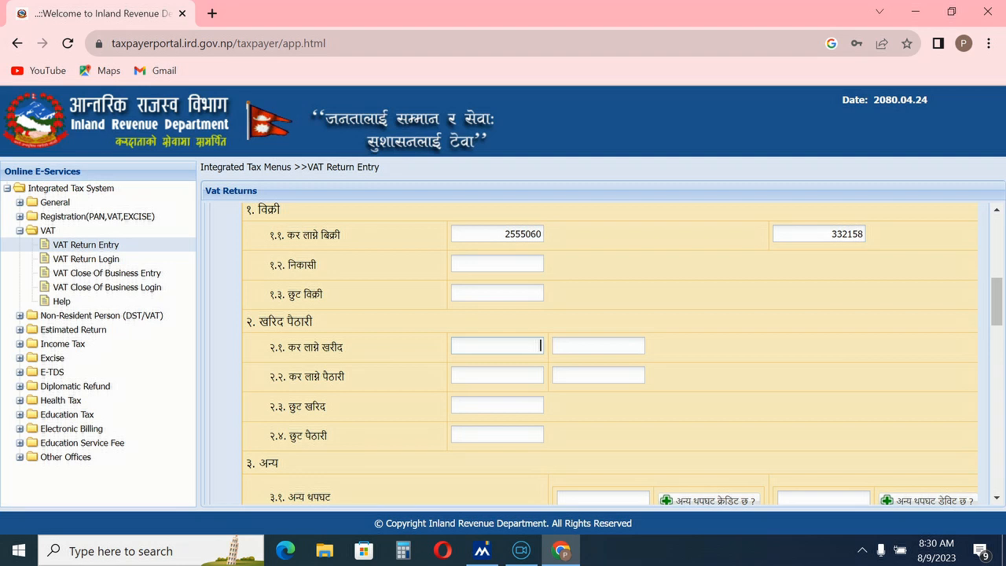
text(24)
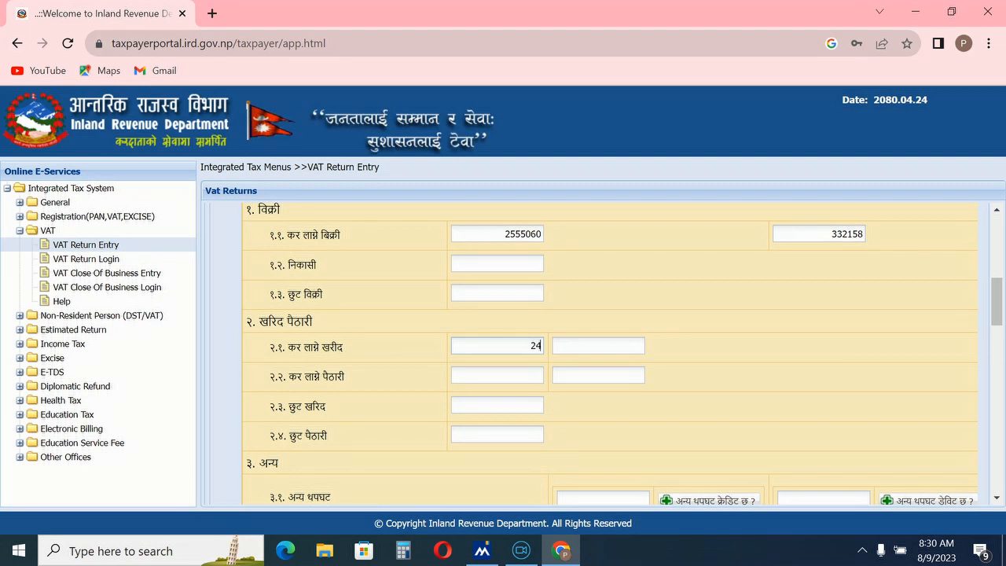
text(43)
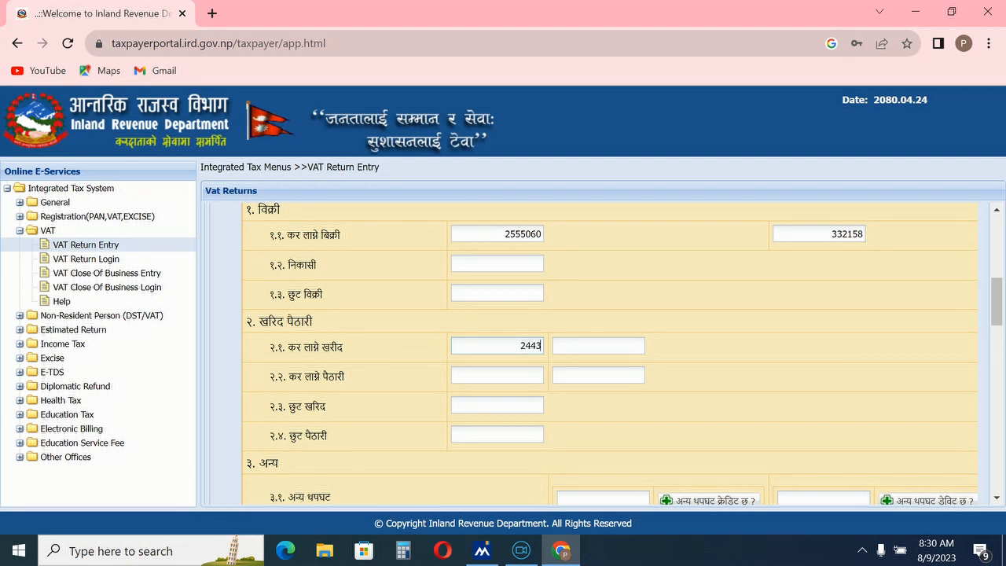
text(810)
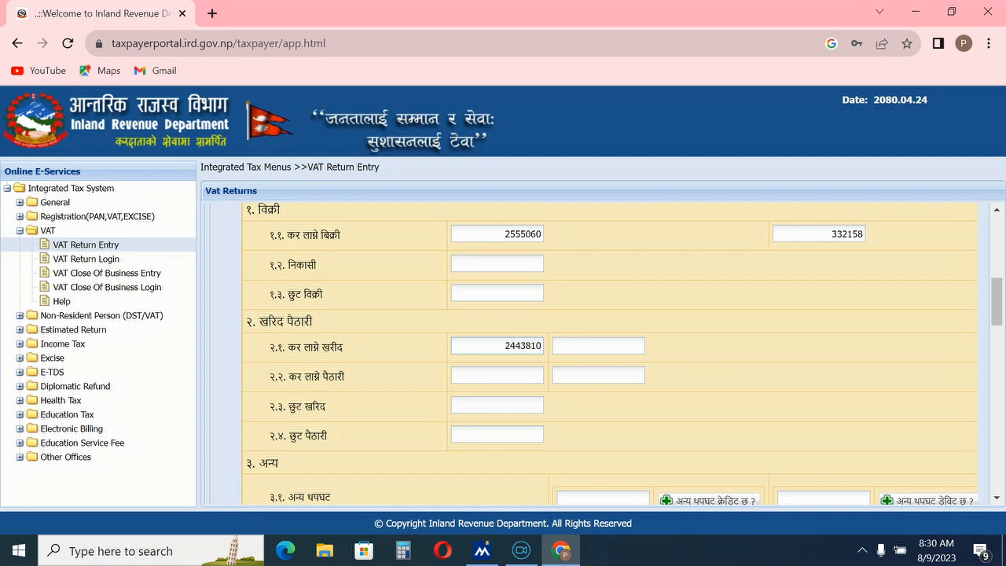
click(591, 345)
text(31)
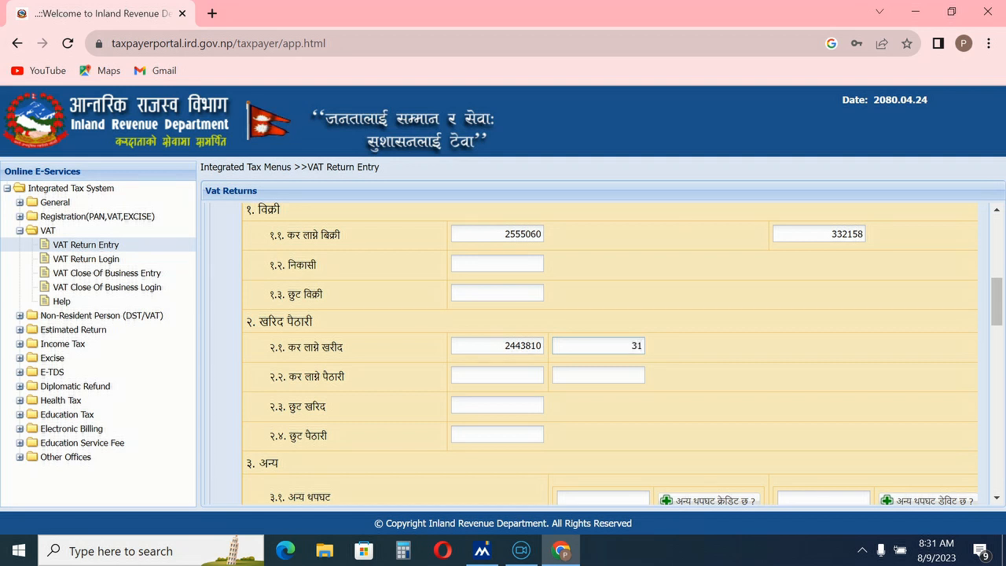
text(7)
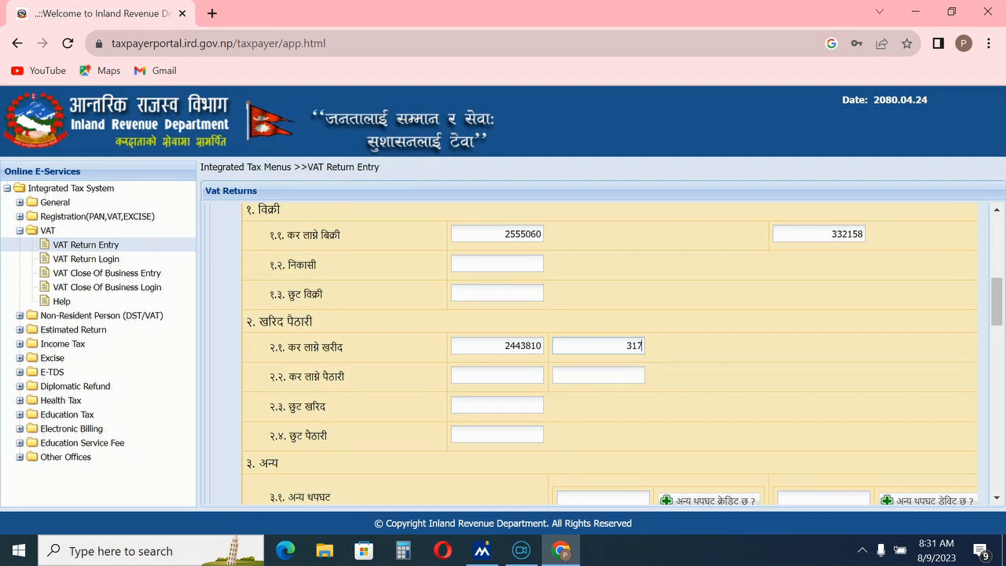
text(69)
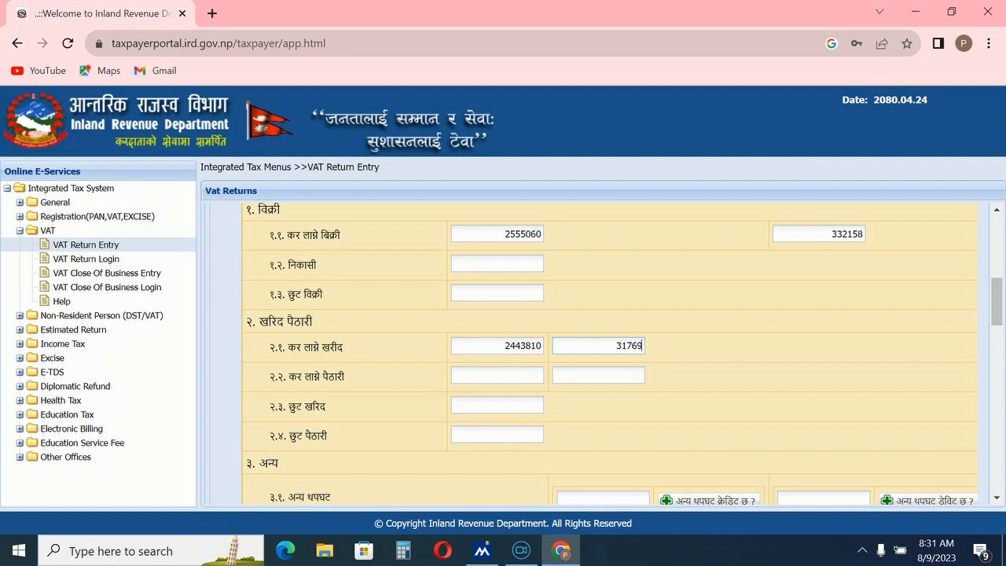
text(5)
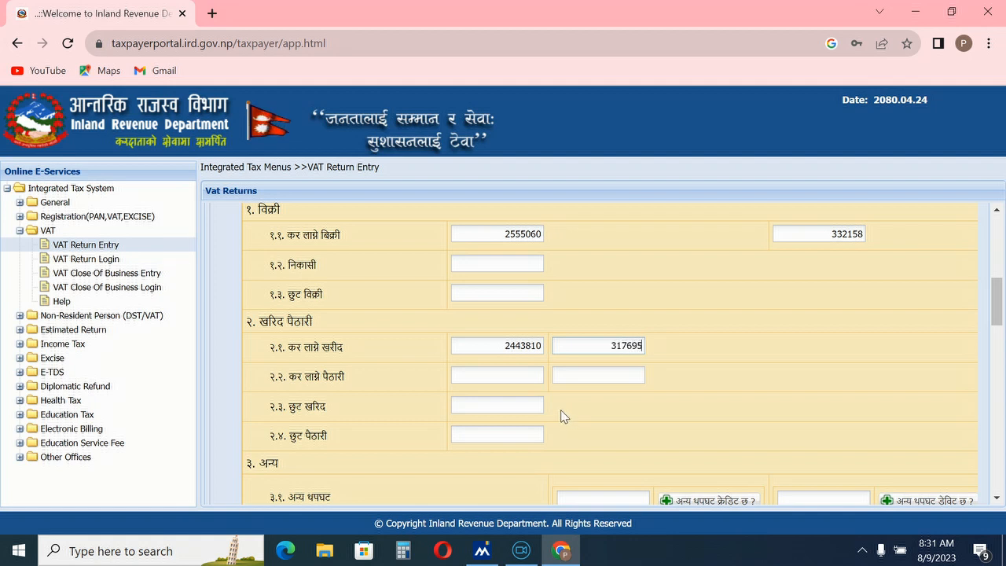
click(496, 292)
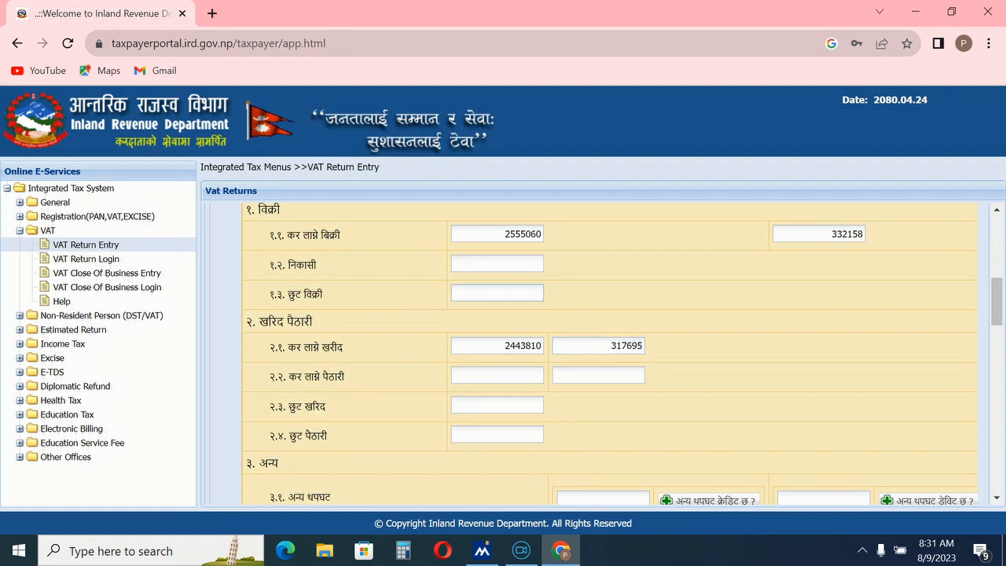
click(497, 404)
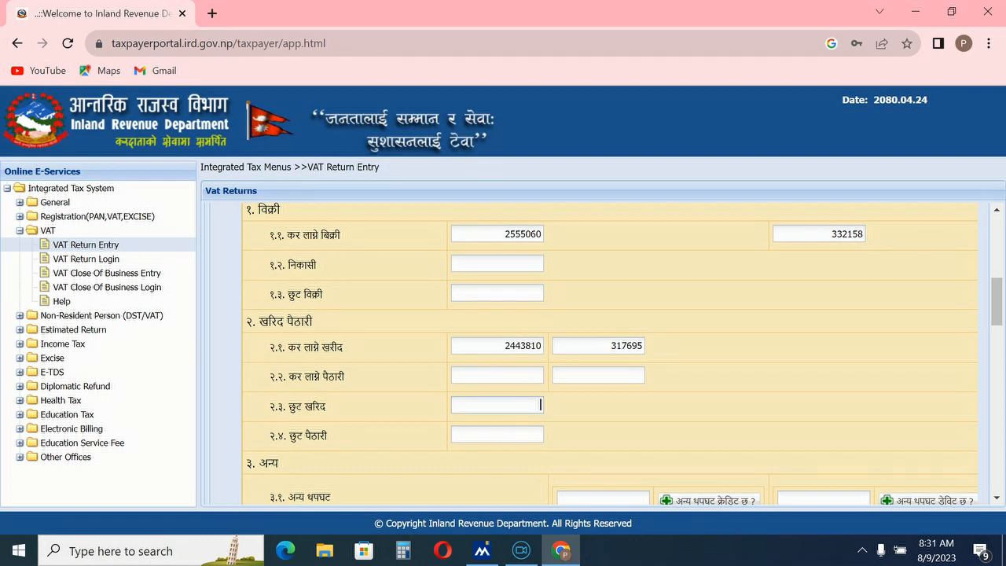
text(193)
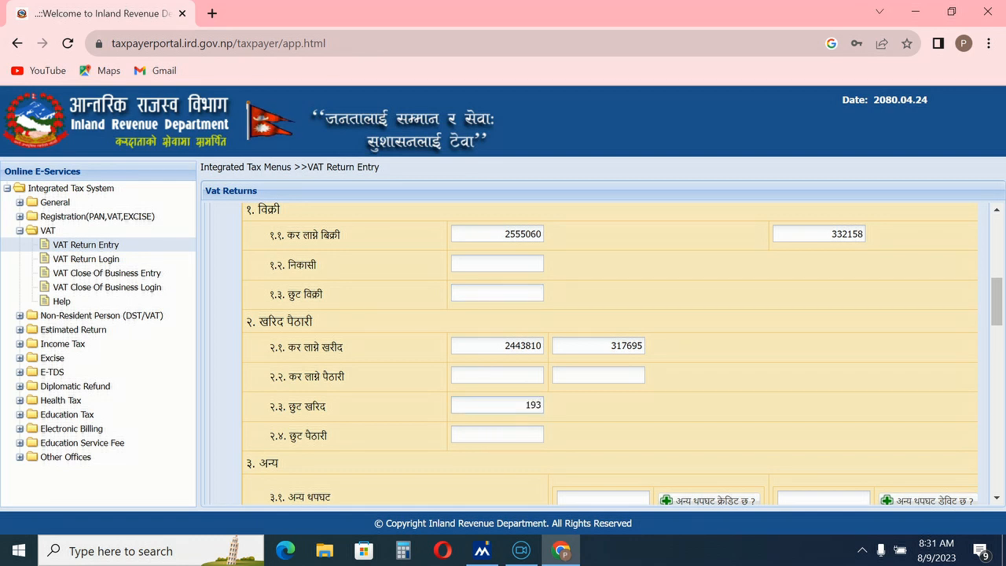
text(530)
Step: Open the 'अन्य थपघट क्रेडिट छ ?' other-adjustment credit breakdown
scroll(615, 433, down, 2)
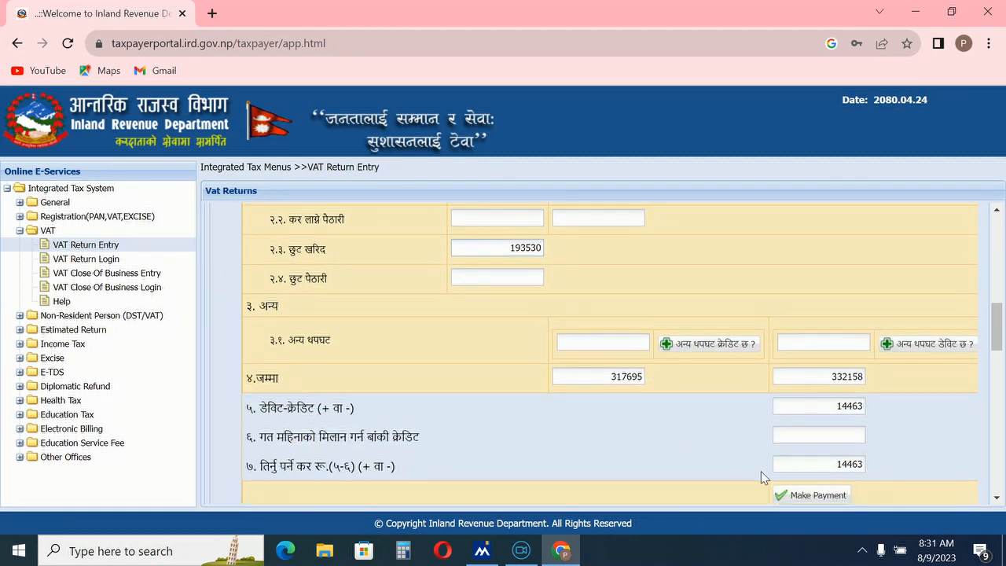
click(861, 435)
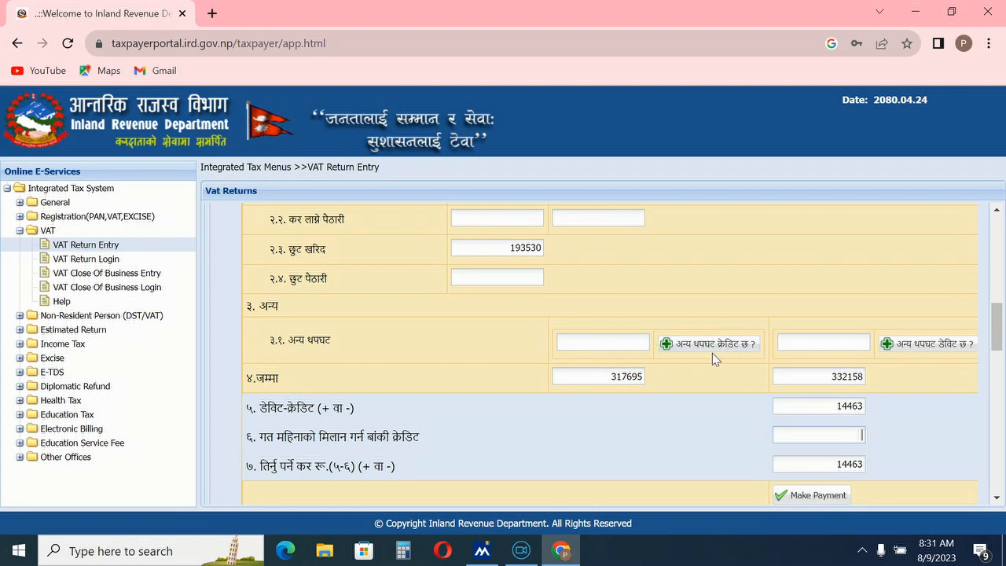
scroll(723, 366, up, 3)
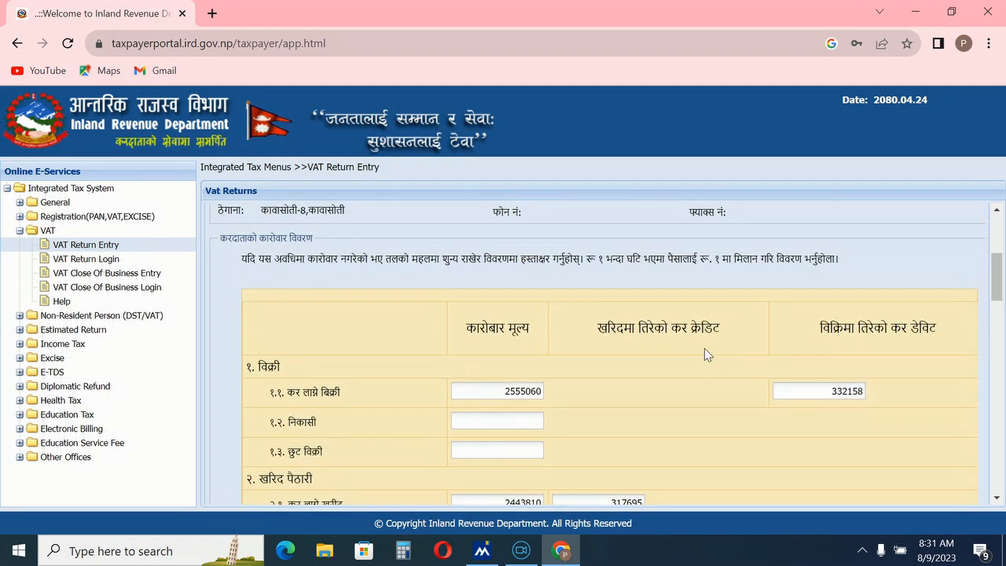
scroll(738, 417, down, 3)
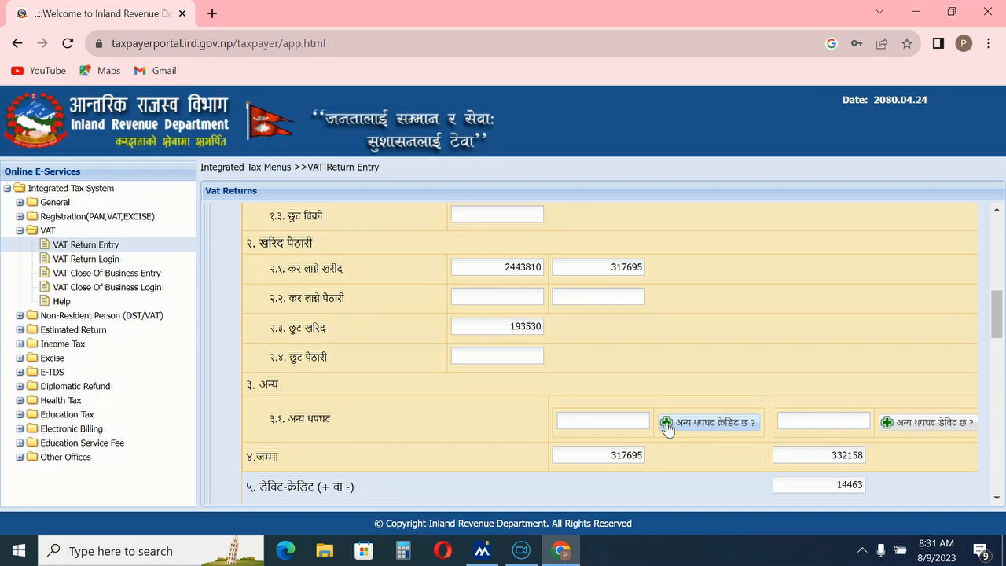
click(666, 424)
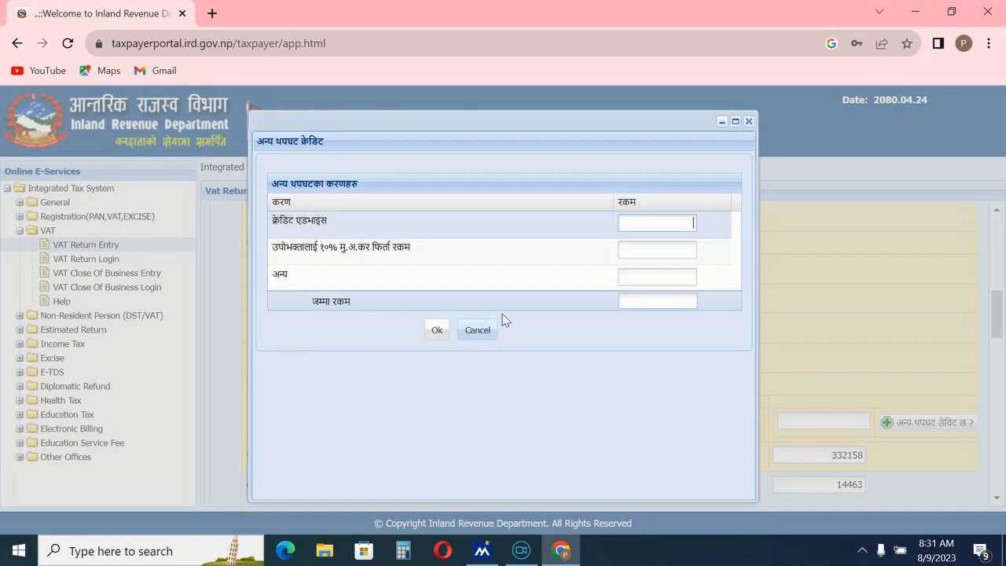
Step: Close the credit breakdown, then open and cancel the 'अन्य थपघट डेबिट छ ?' debit breakdown unused
click(748, 121)
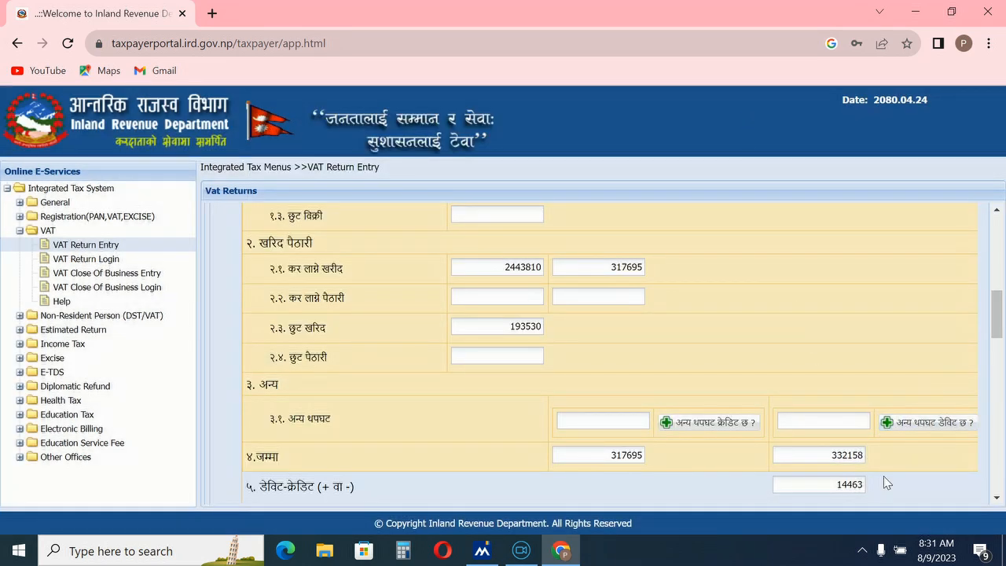
scroll(826, 487, down, 1)
scroll(827, 487, down, 8)
scroll(825, 448, up, 3)
scroll(827, 428, up, 5)
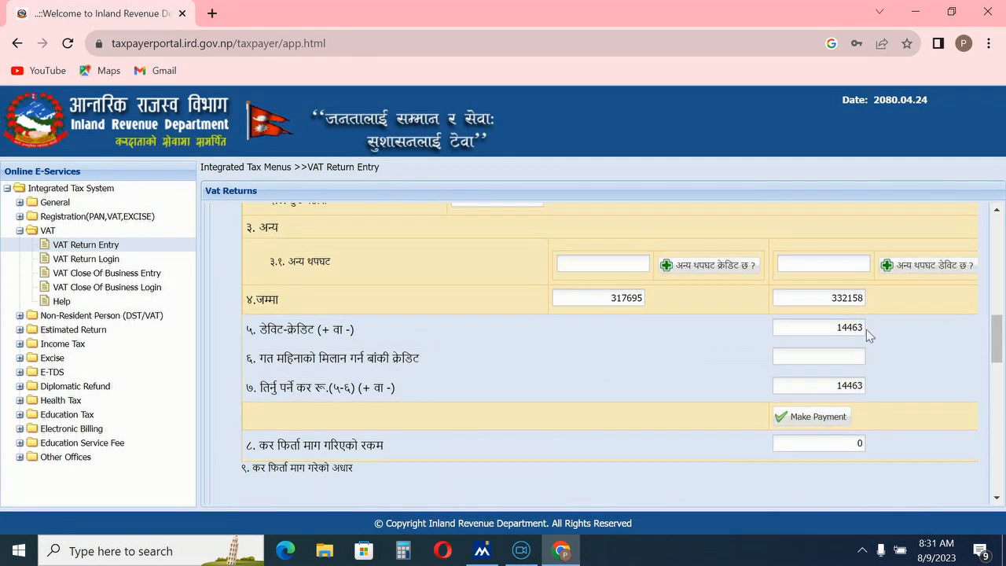
click(883, 265)
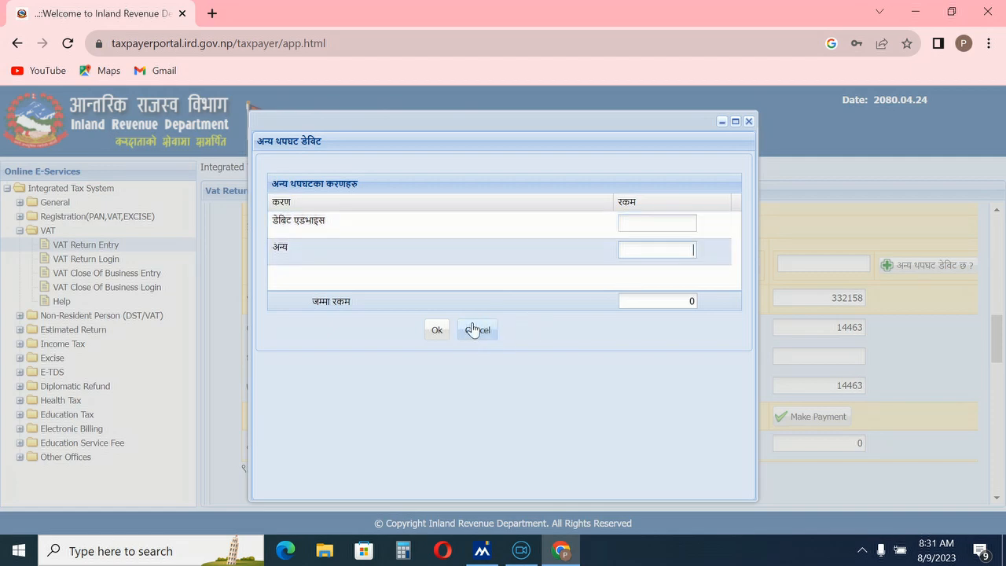
click(748, 121)
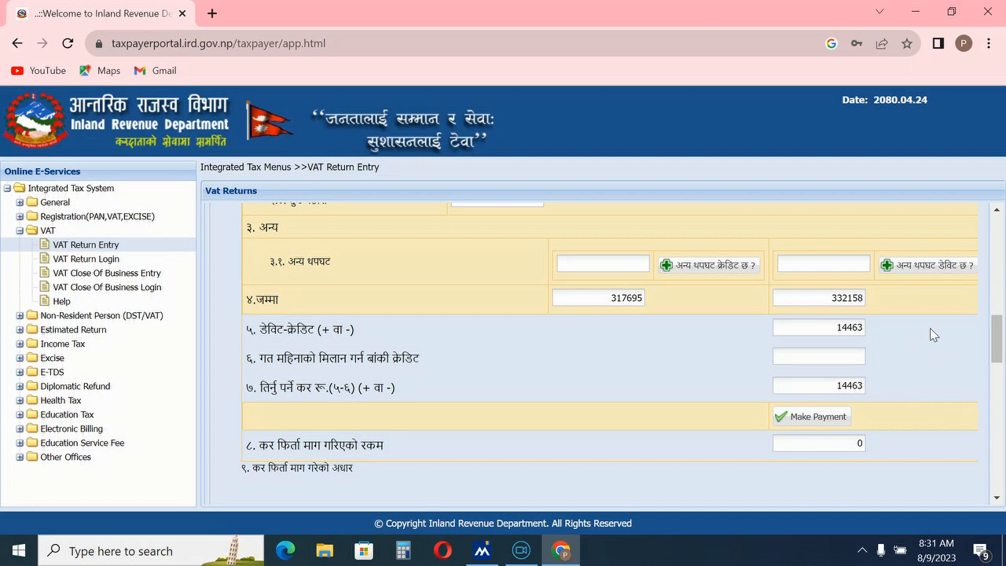
scroll(888, 322, down, 1)
scroll(864, 366, up, 1)
Step: Type 34000 into the previous month's remaining credit field, then select that value for replacement
click(835, 351)
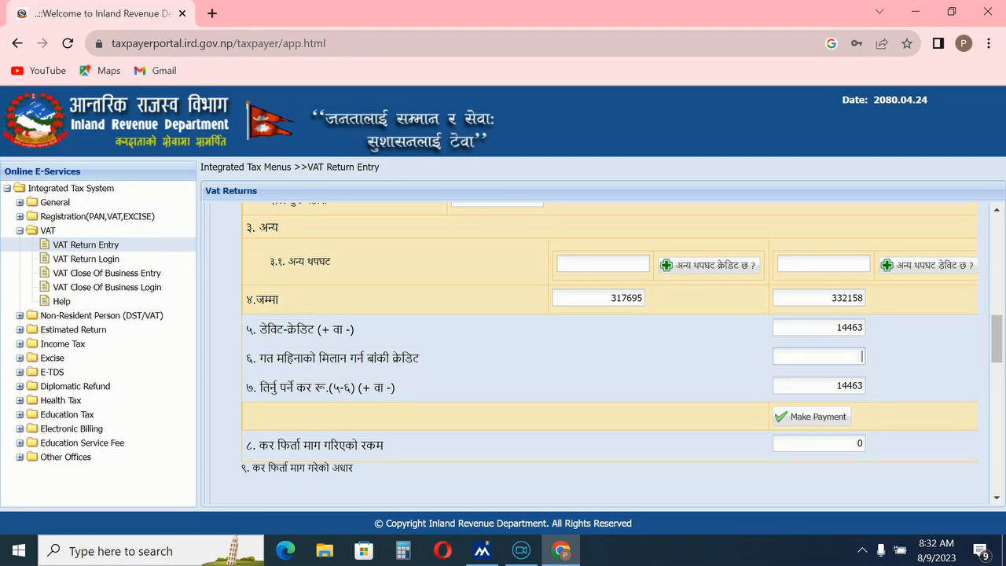
text(3400)
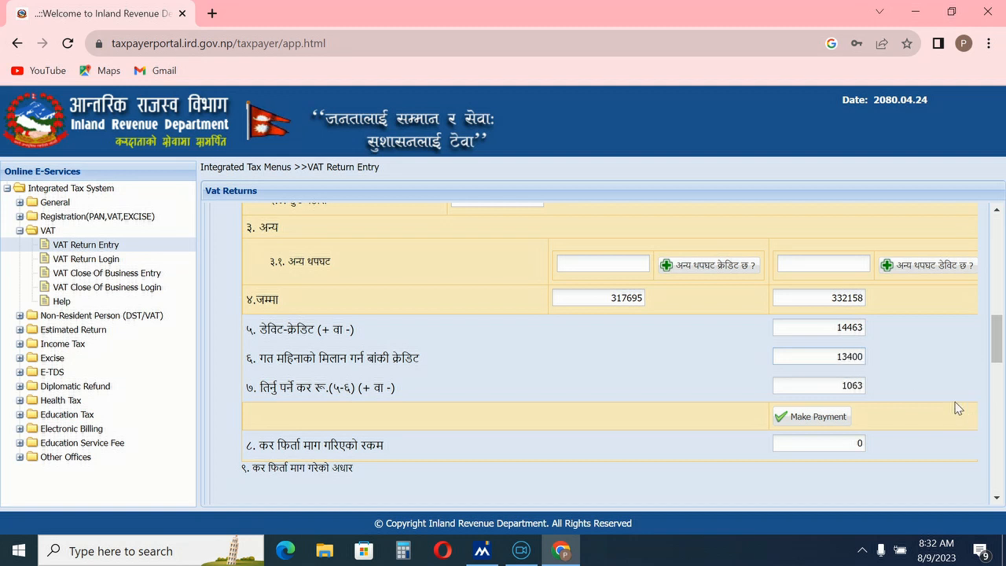
text(0)
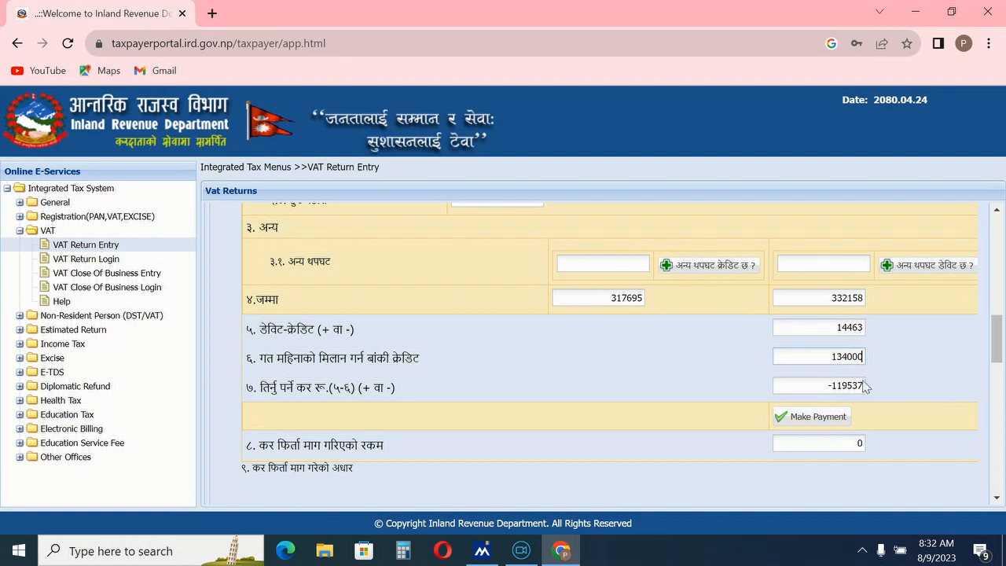
drag(831, 357, 880, 361)
Step: Replace the previous credit with 0 and record 10 purchase and 9 sales invoices
text(0)
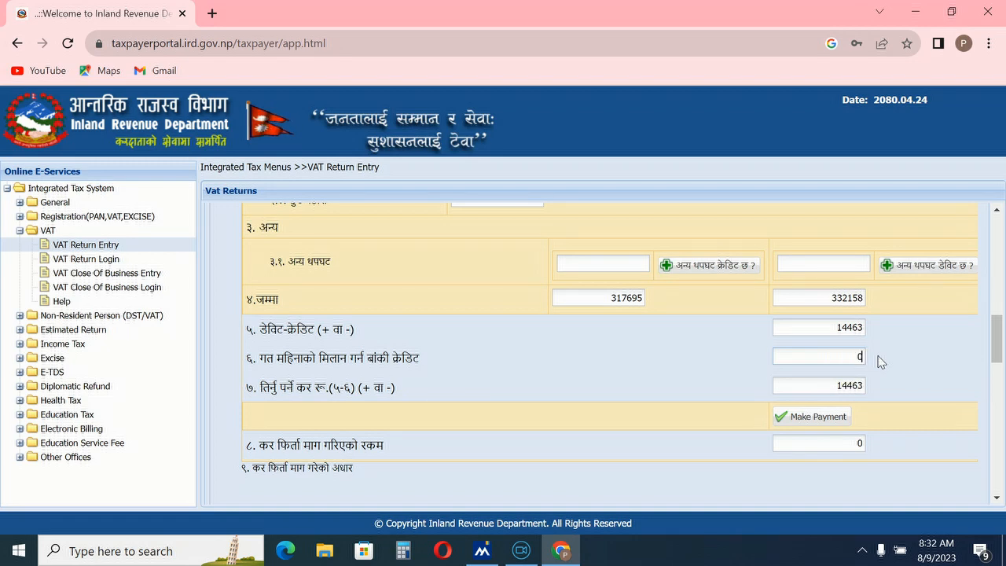
scroll(880, 361, down, 2)
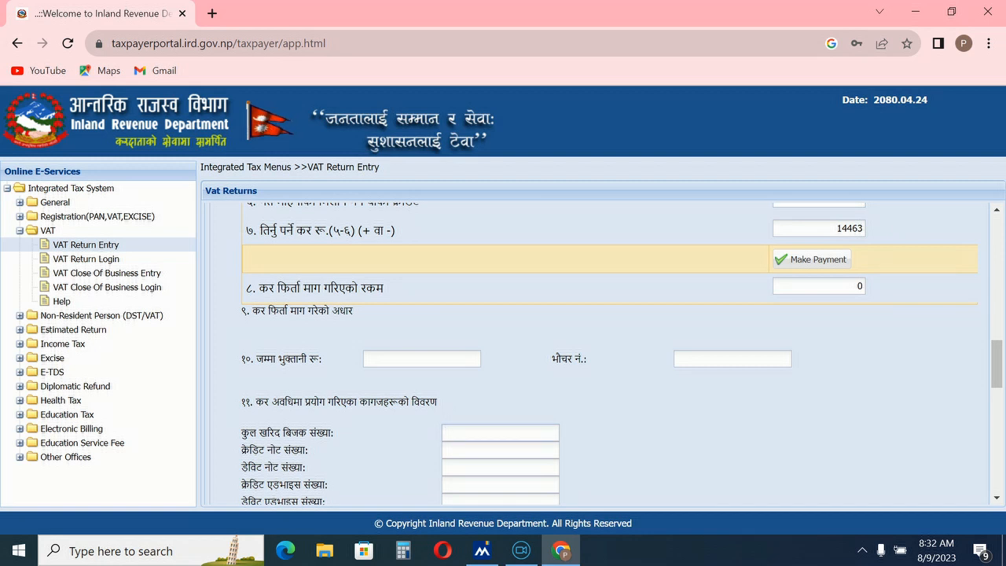
text(10)
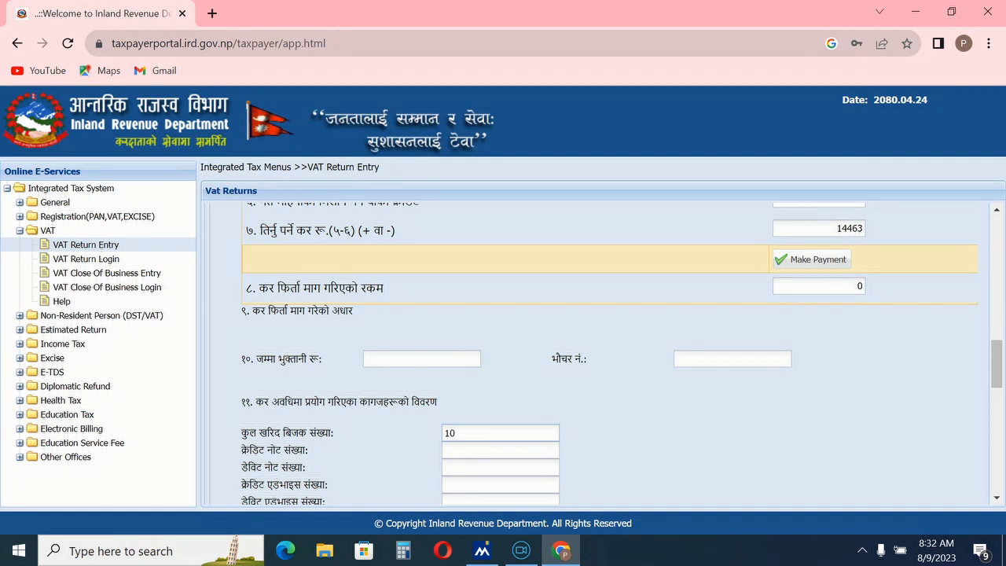
scroll(451, 416, down, 2)
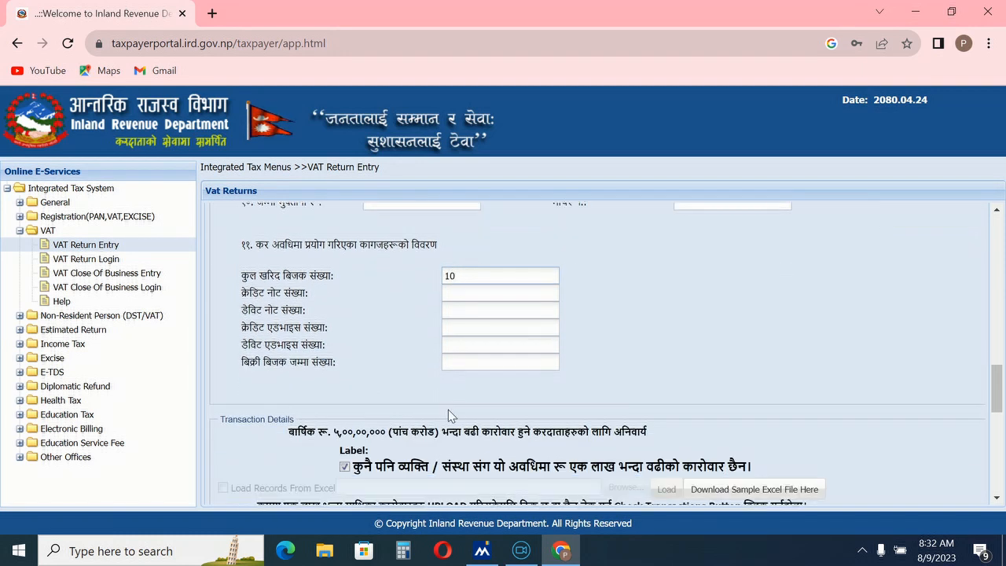
click(463, 362)
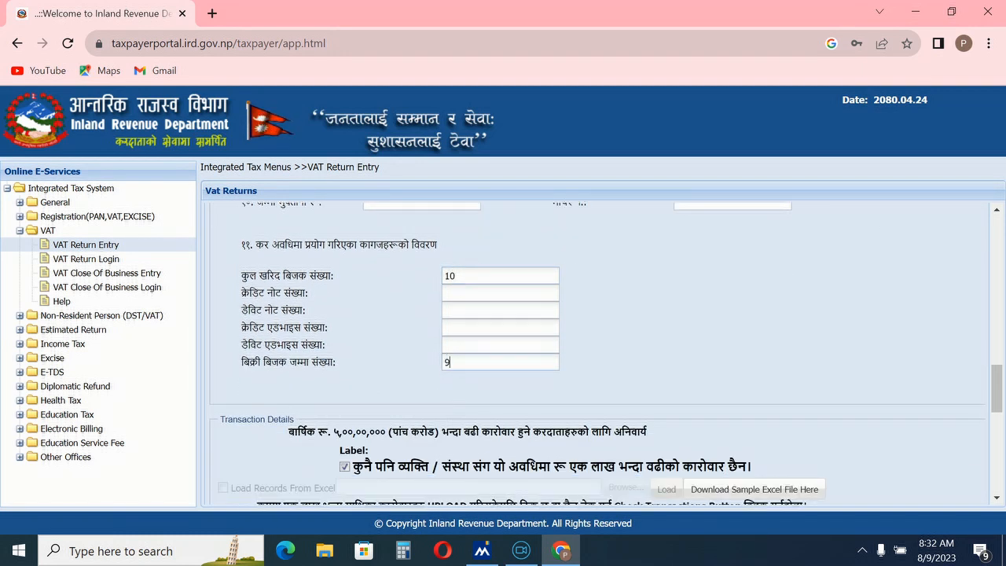
scroll(503, 413, up, 3)
scroll(502, 415, down, 10)
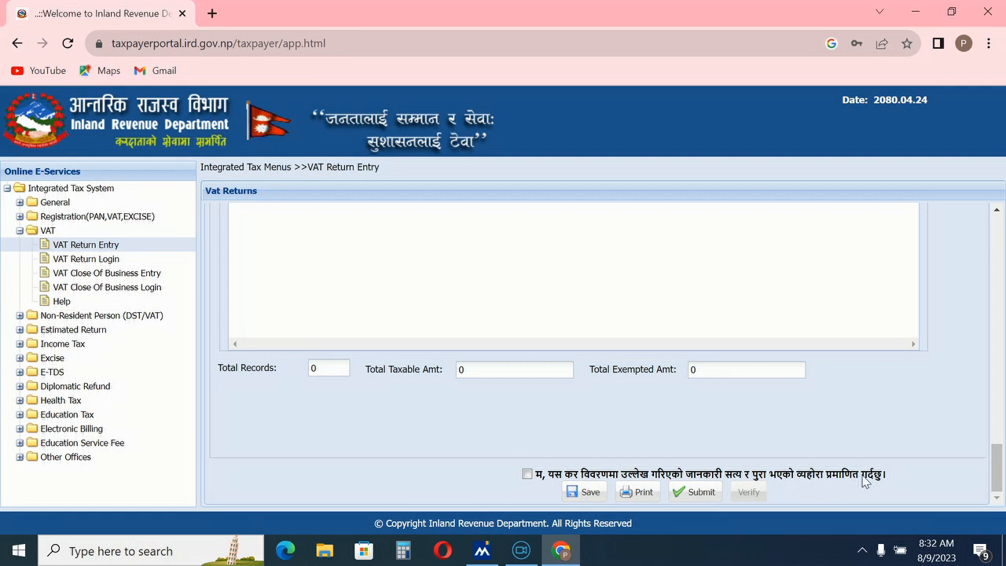
Step: Accept the declaration and save the VAT return
click(525, 475)
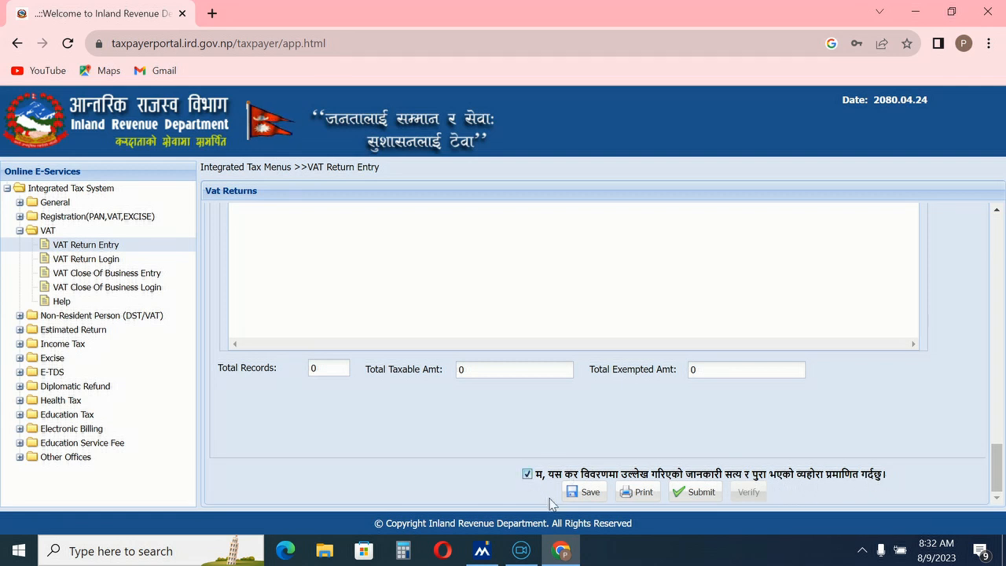
click(586, 493)
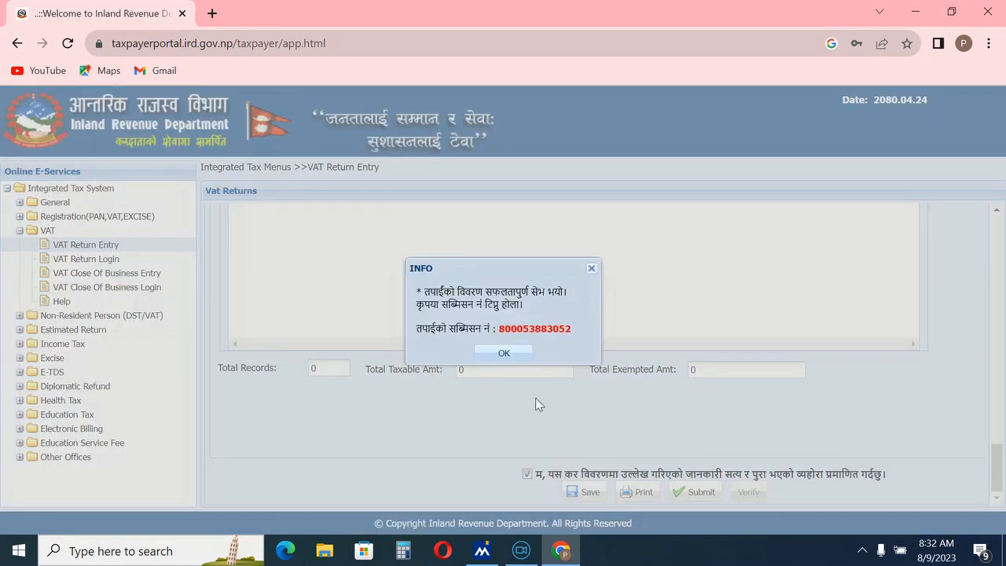
click(506, 355)
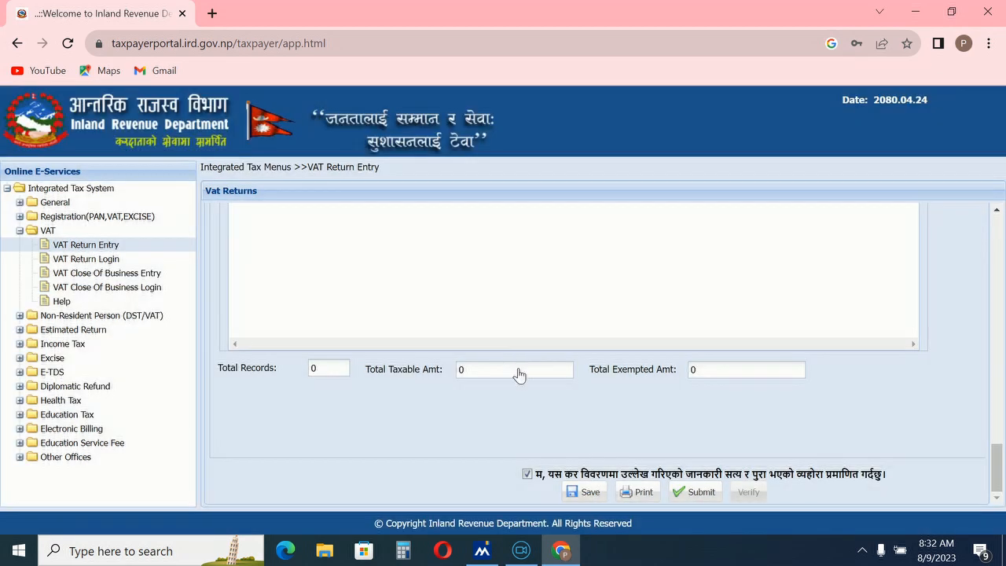
Step: Submit the VAT return, confirming and acknowledging the submission number notice
click(696, 496)
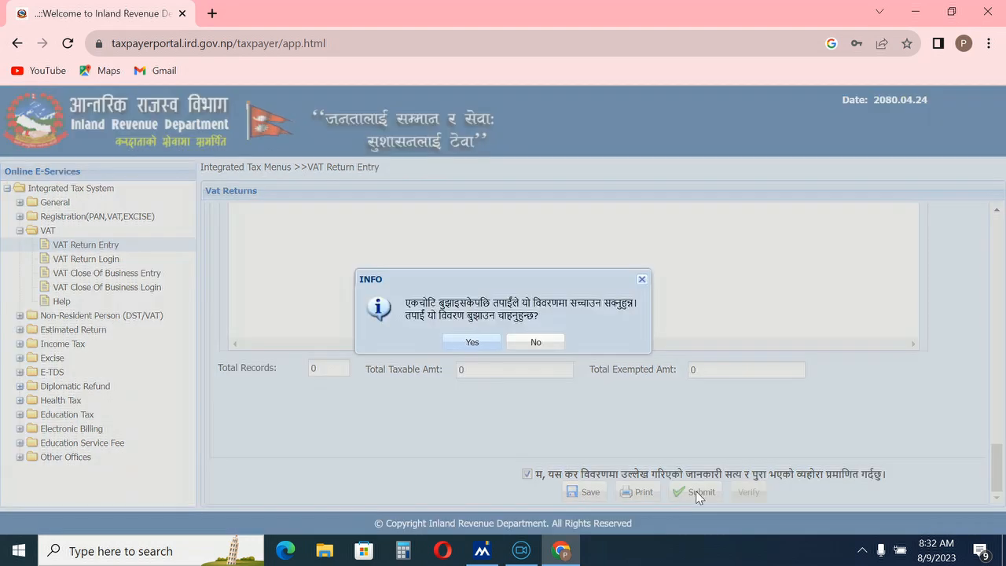
click(474, 341)
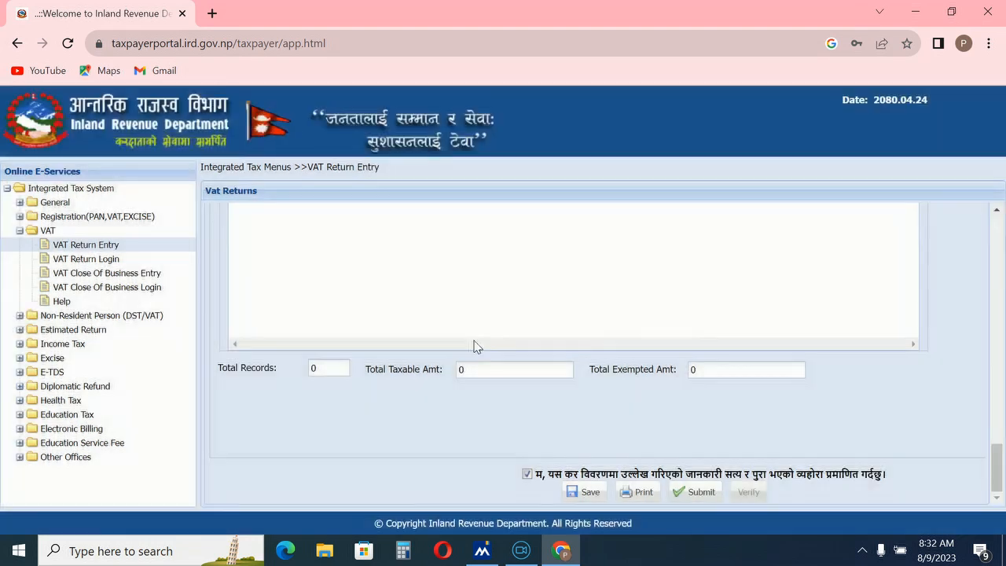
click(507, 410)
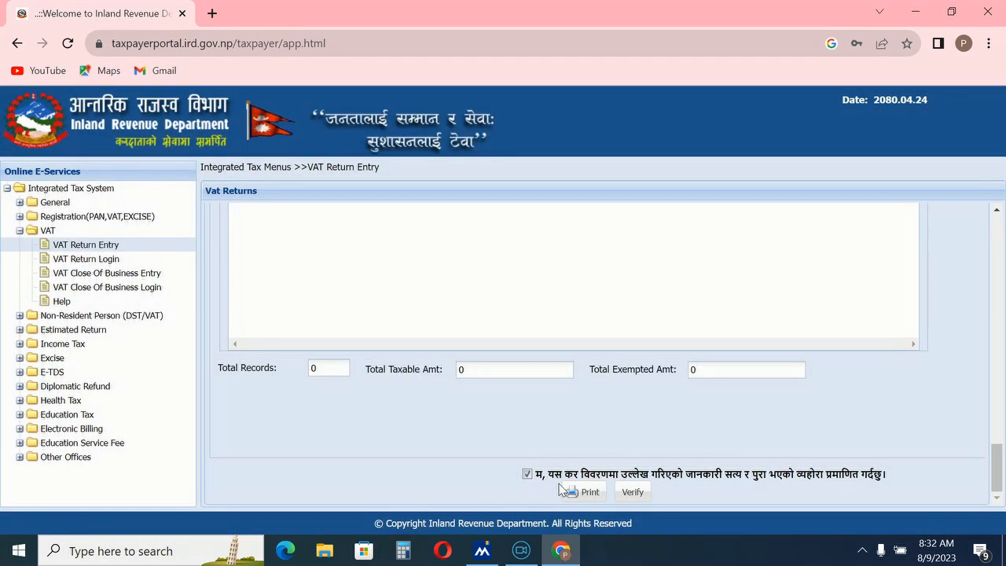
click(630, 495)
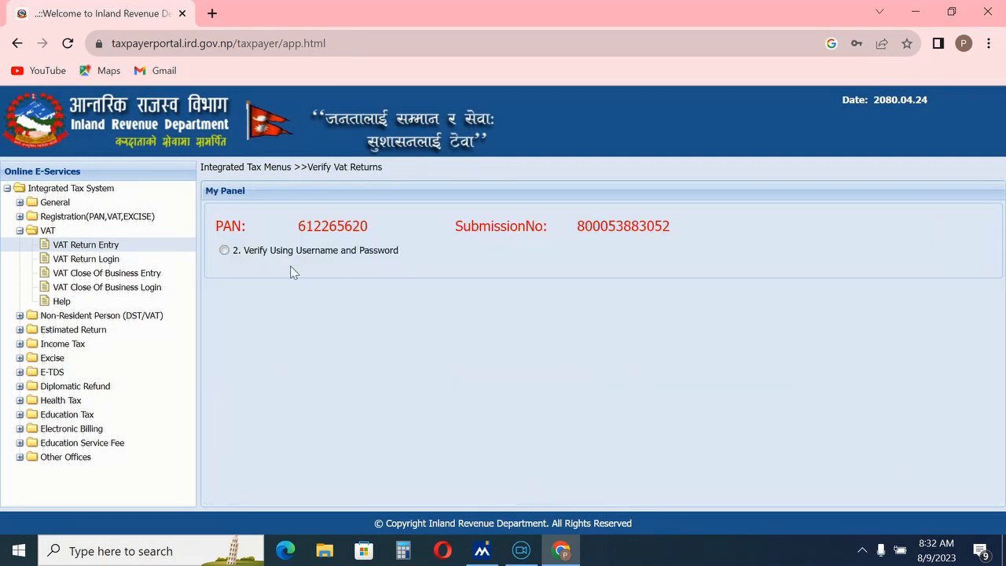
Step: Verify the return with the pasted username and password and Previous Vat Due 55095
click(224, 250)
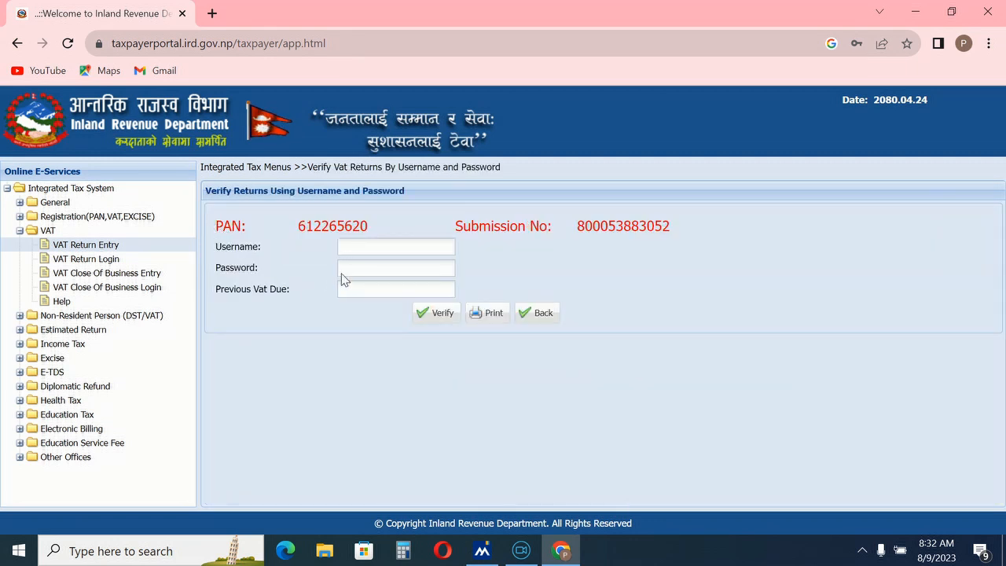
right_click(357, 248)
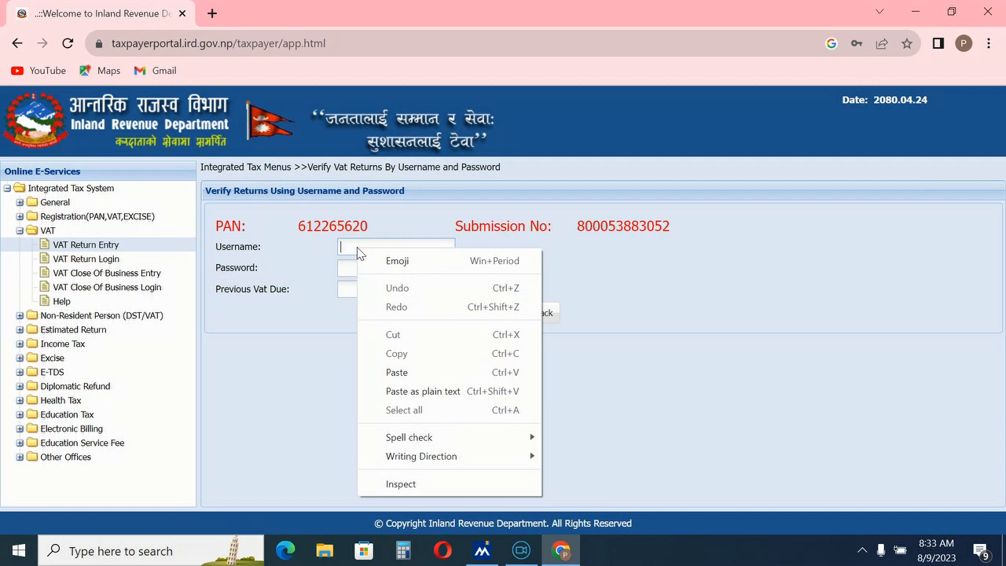
click(389, 372)
right_click(343, 268)
click(385, 410)
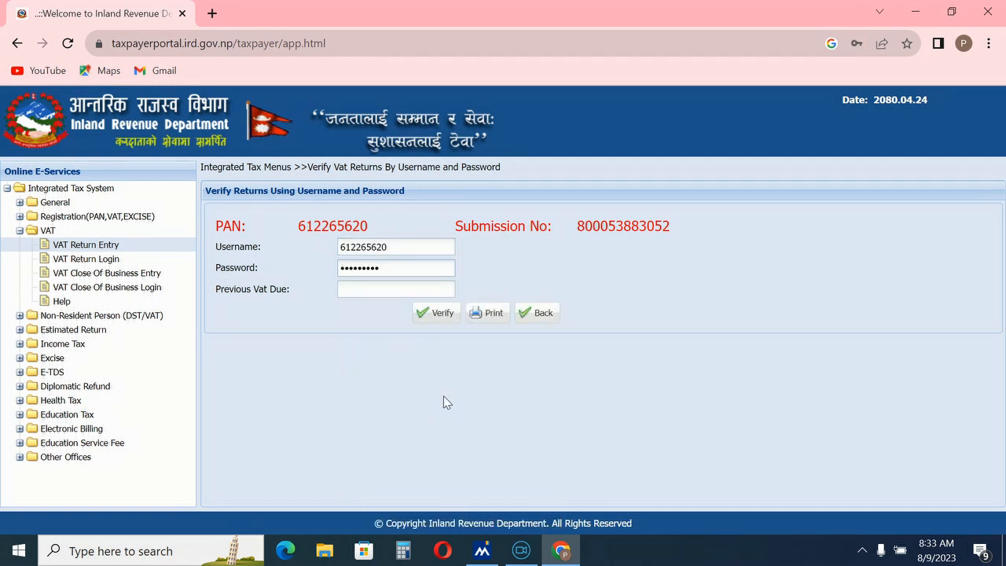
text(1)
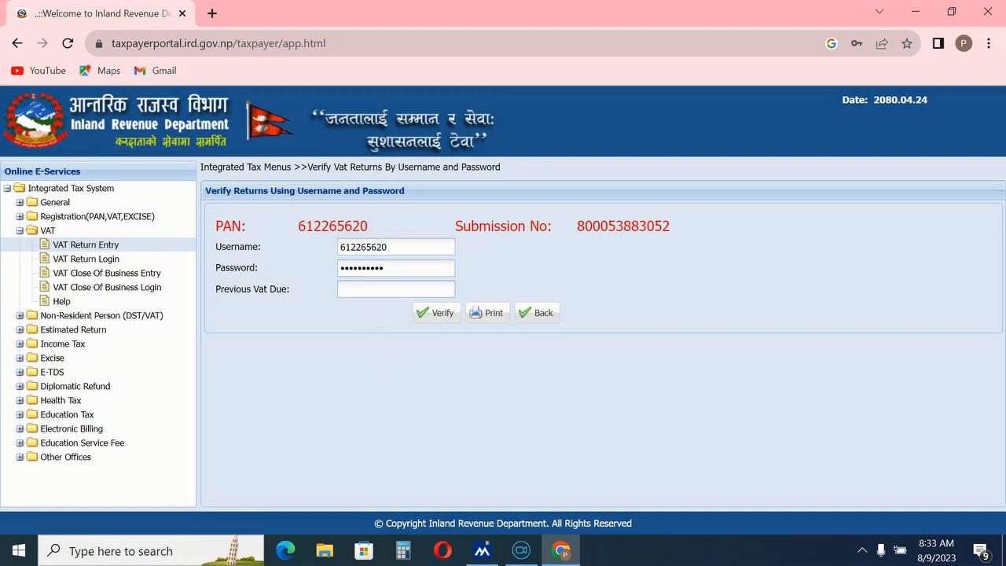
text(55)
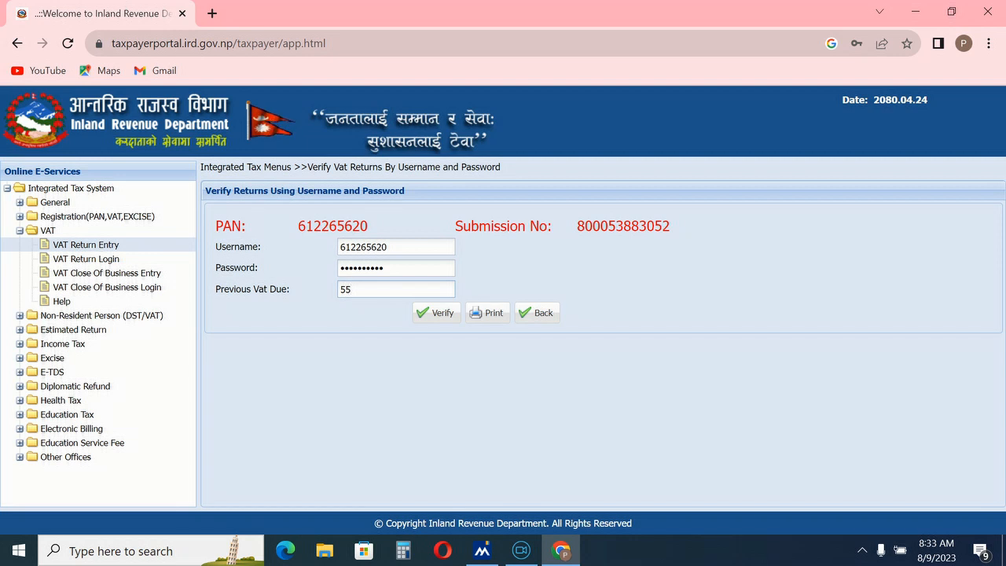
text(0)
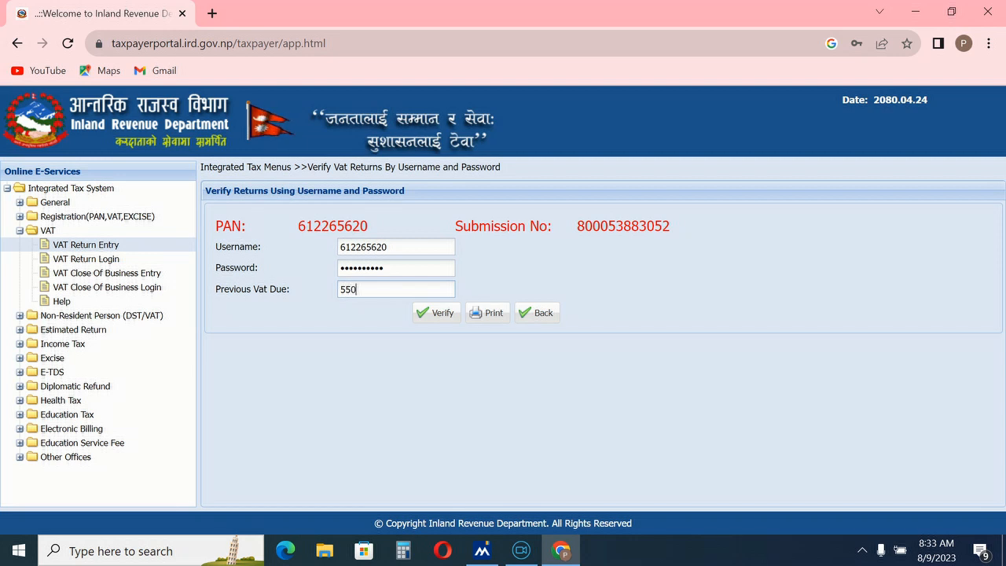
text(95)
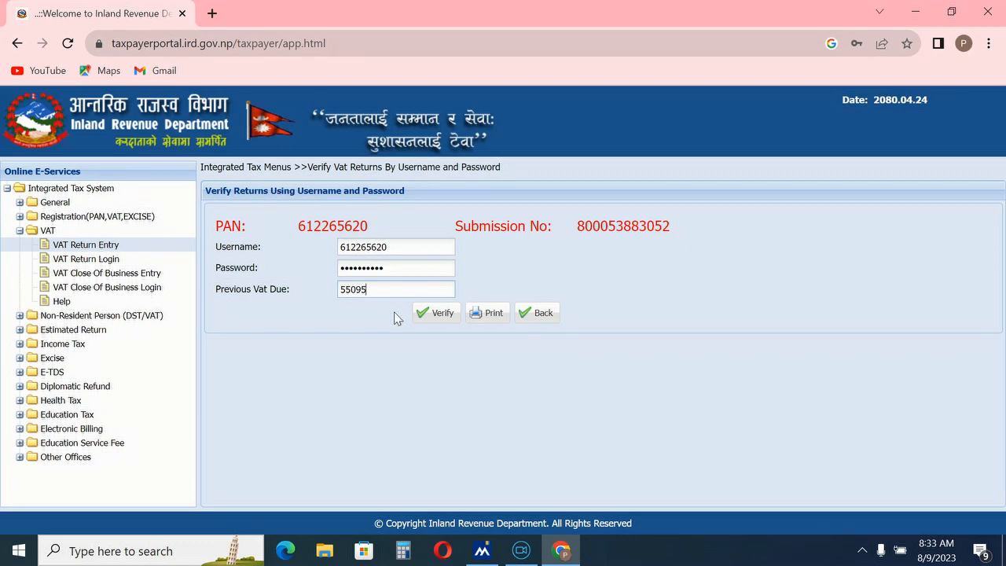
click(436, 312)
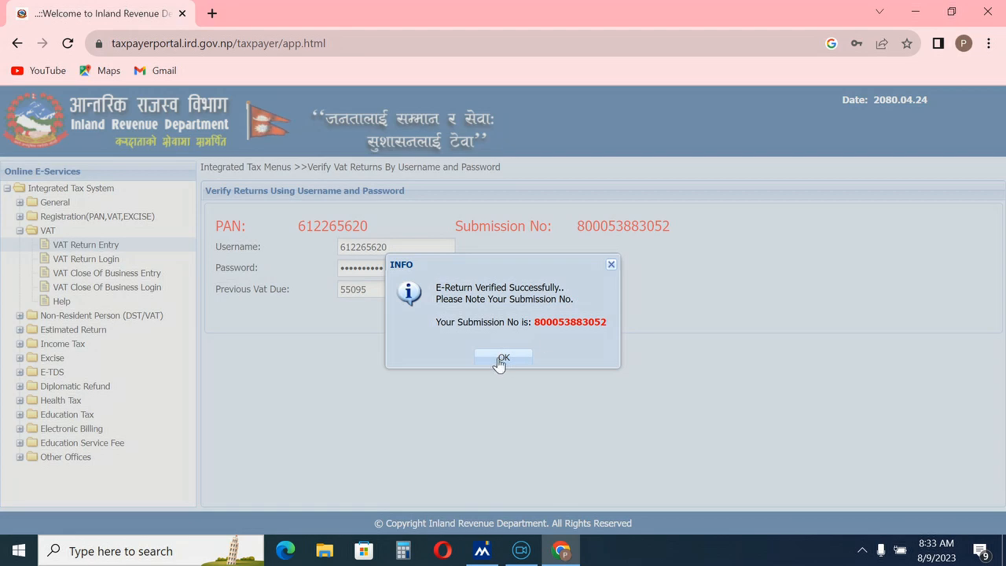
click(501, 359)
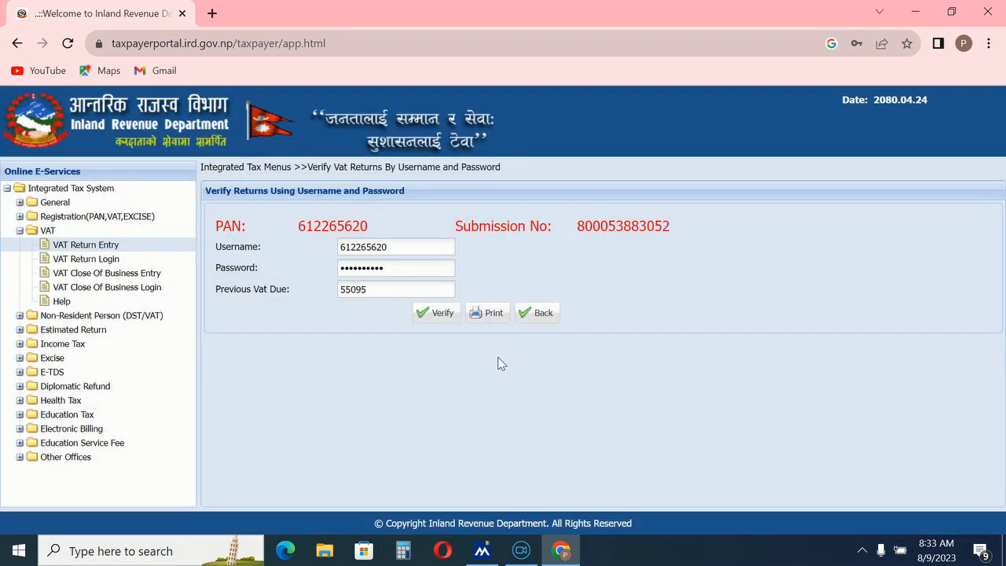
Step: Open the printable VAT return report full screen and review both pages
click(492, 314)
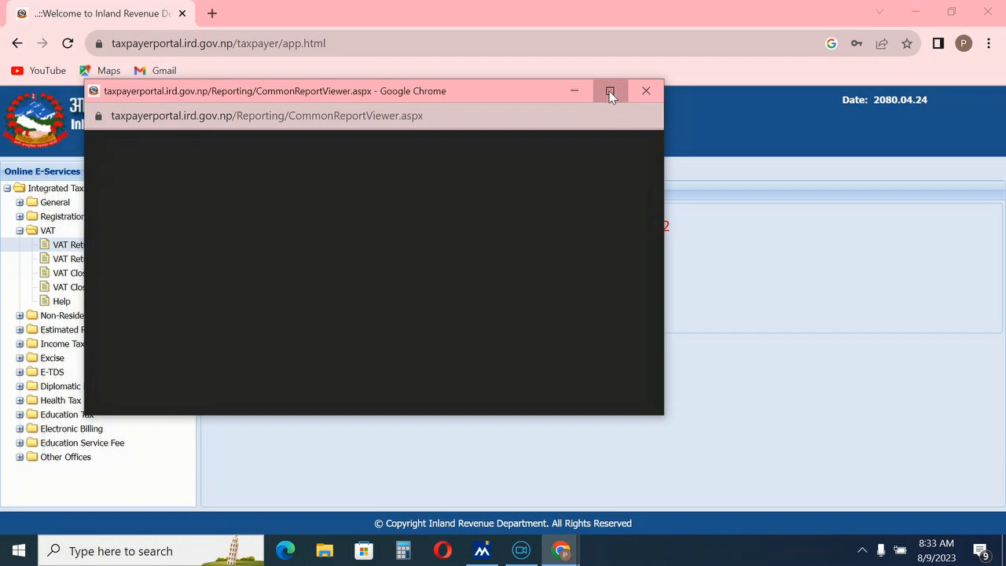
click(609, 91)
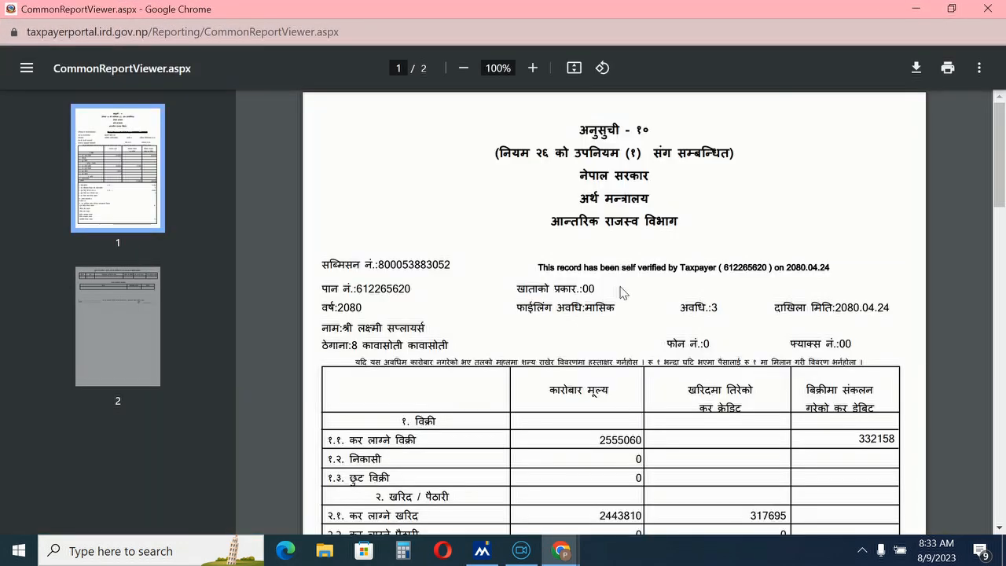
scroll(711, 292, down, 3)
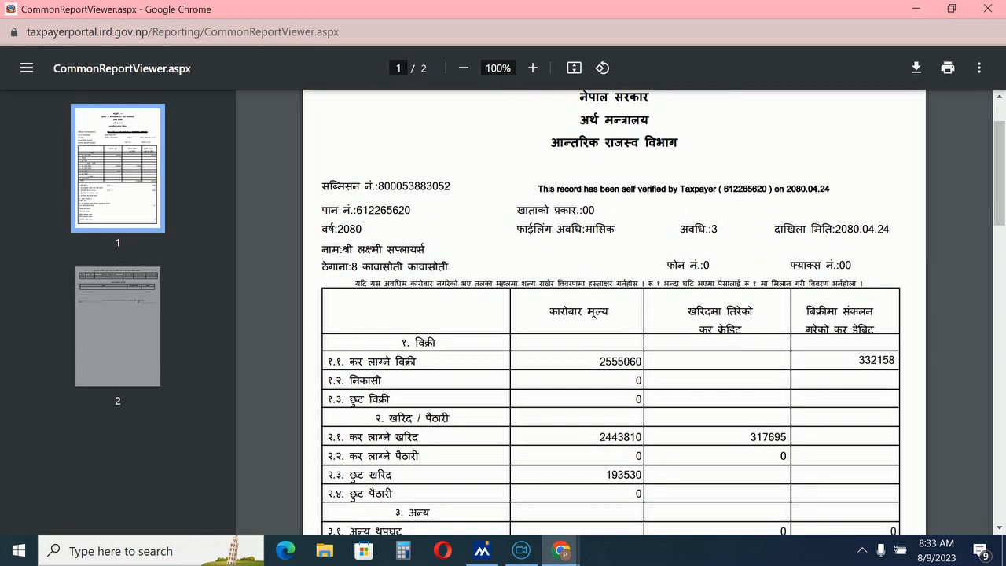
scroll(639, 408, down, 1)
scroll(691, 442, down, 2)
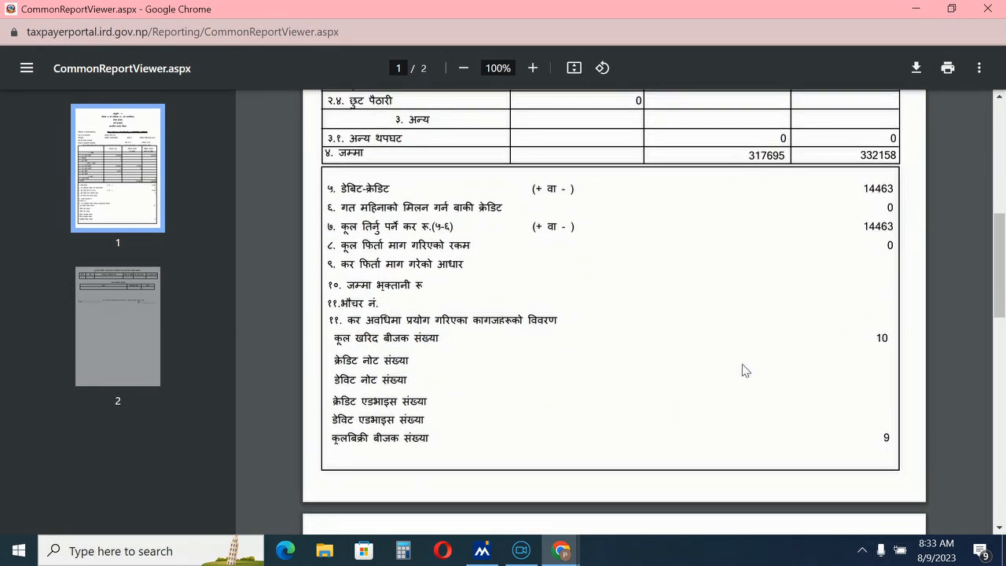
scroll(822, 263, up, 6)
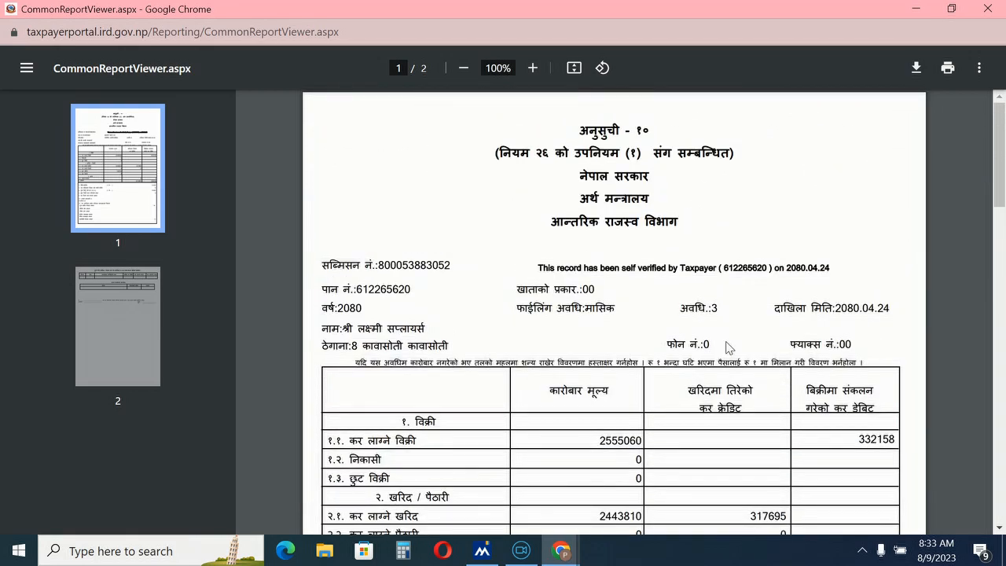
scroll(729, 348, down, 4)
scroll(769, 393, up, 4)
scroll(682, 393, down, 6)
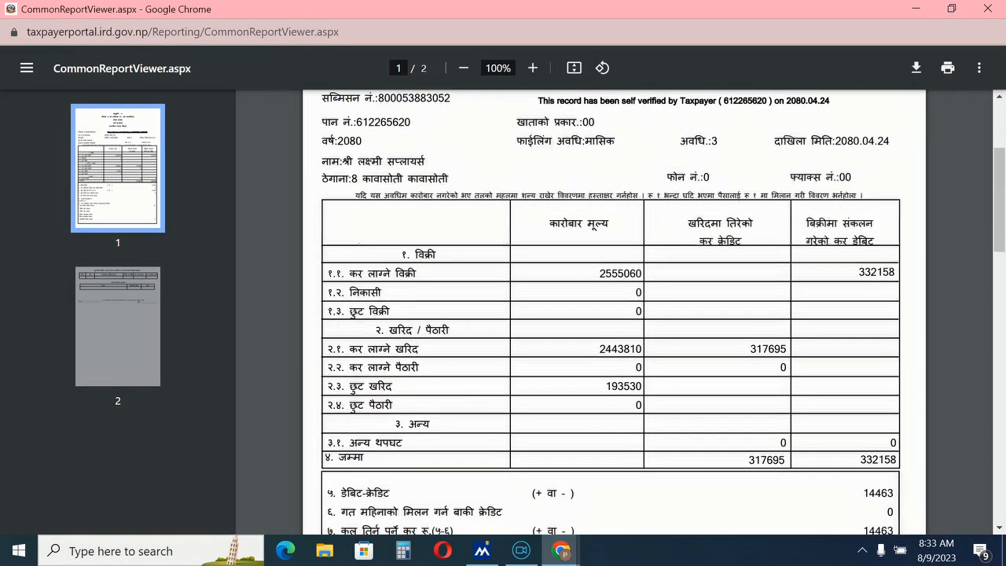
scroll(682, 393, down, 1)
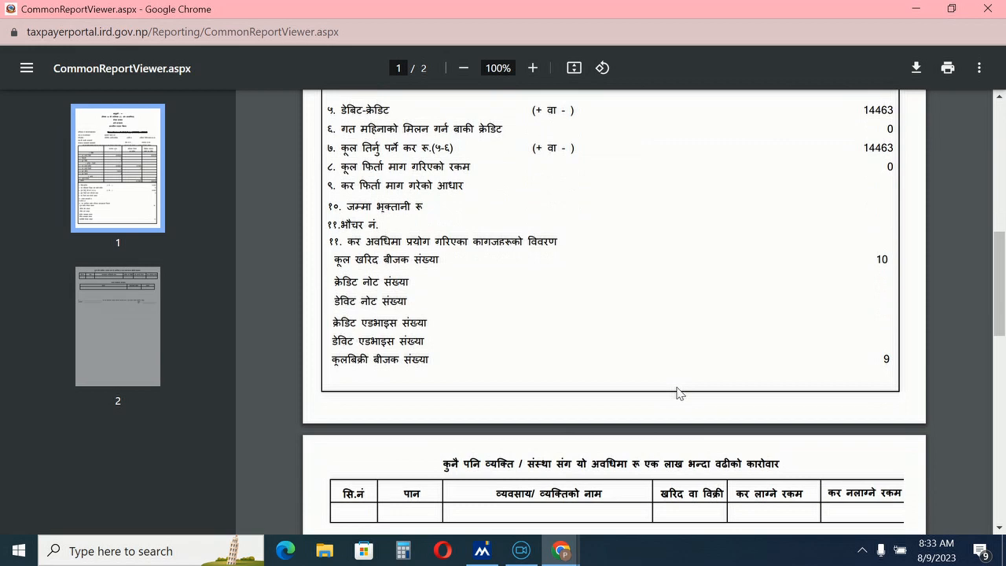
scroll(680, 393, up, 3)
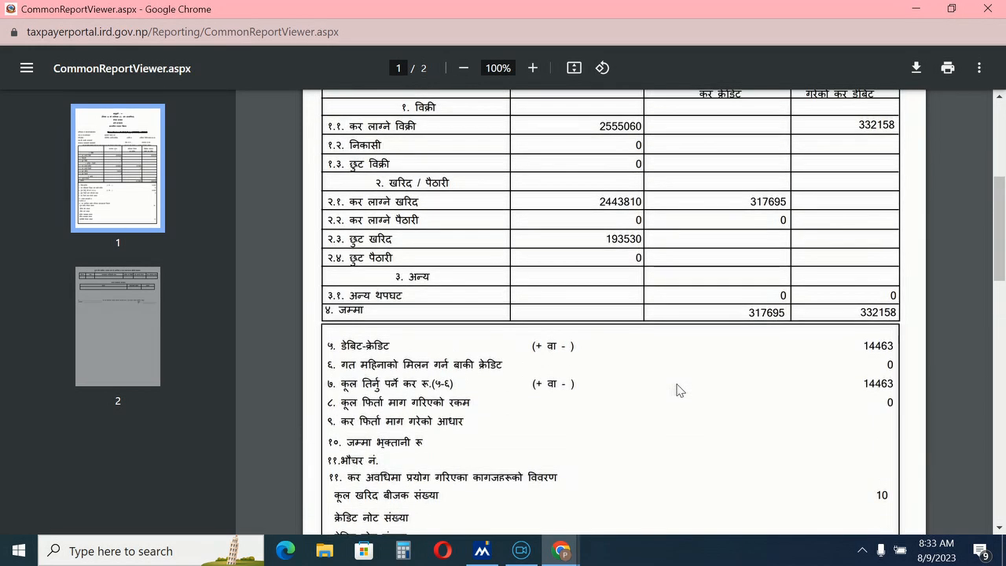
scroll(678, 390, down, 5)
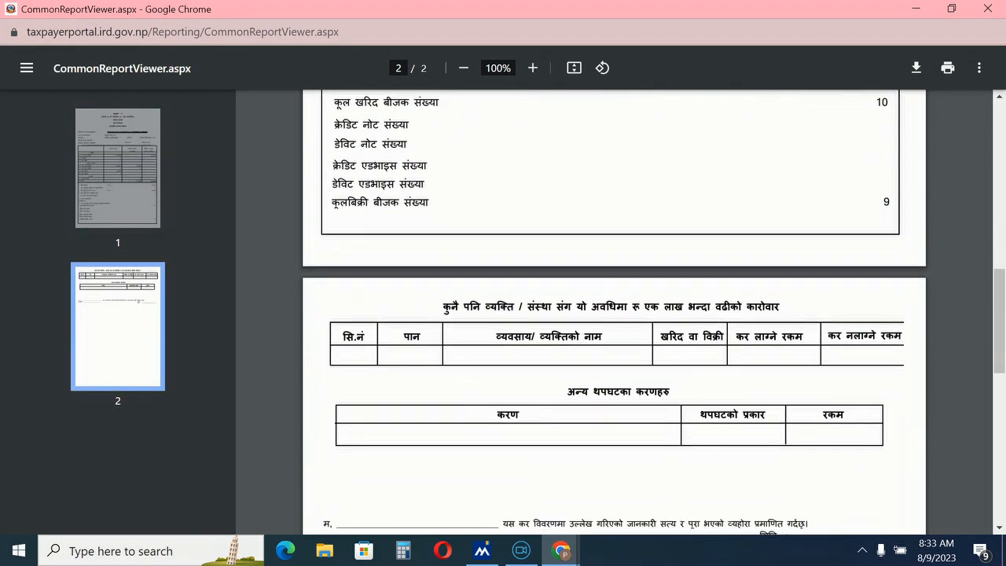
scroll(702, 346, down, 6)
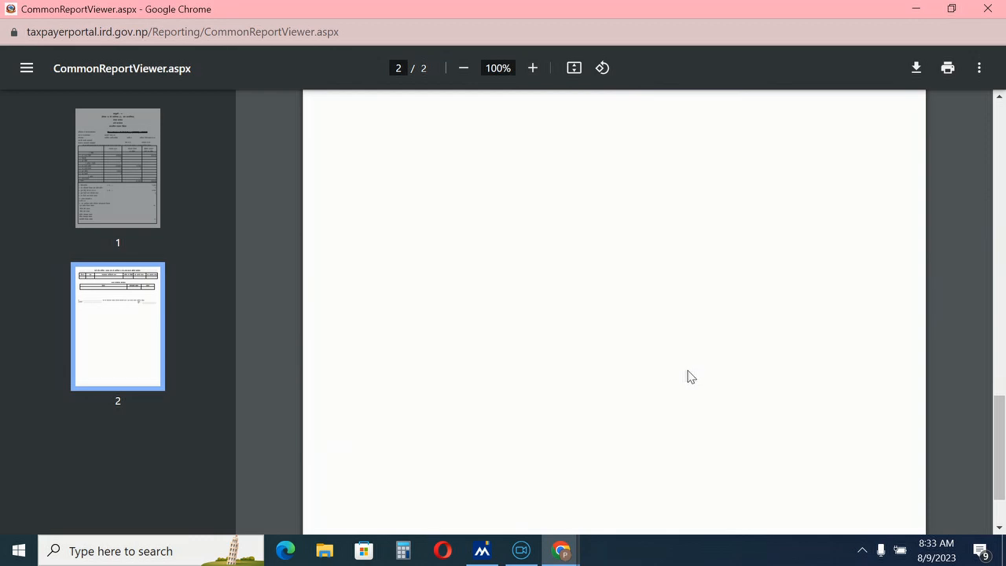
scroll(716, 386, up, 5)
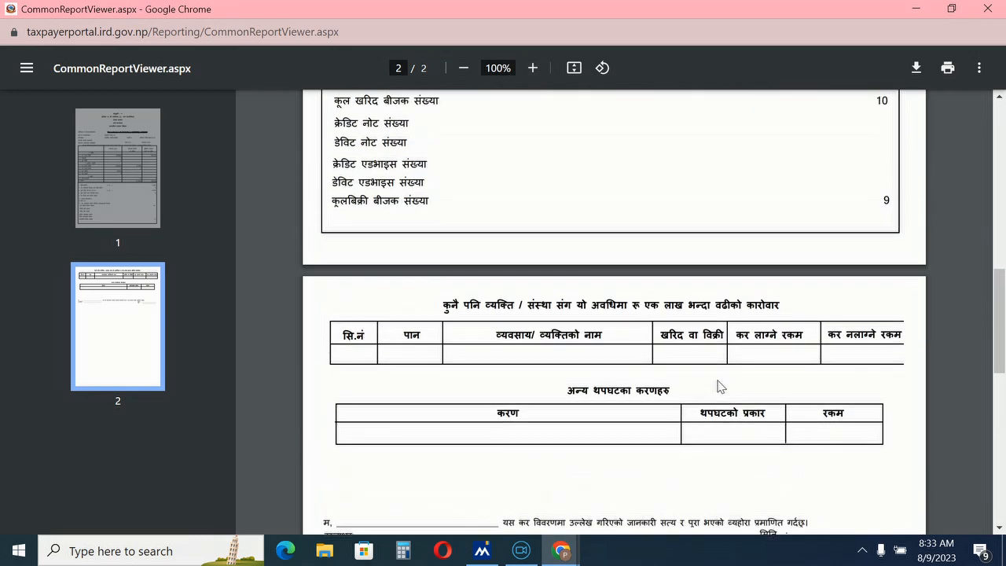
scroll(718, 385, up, 4)
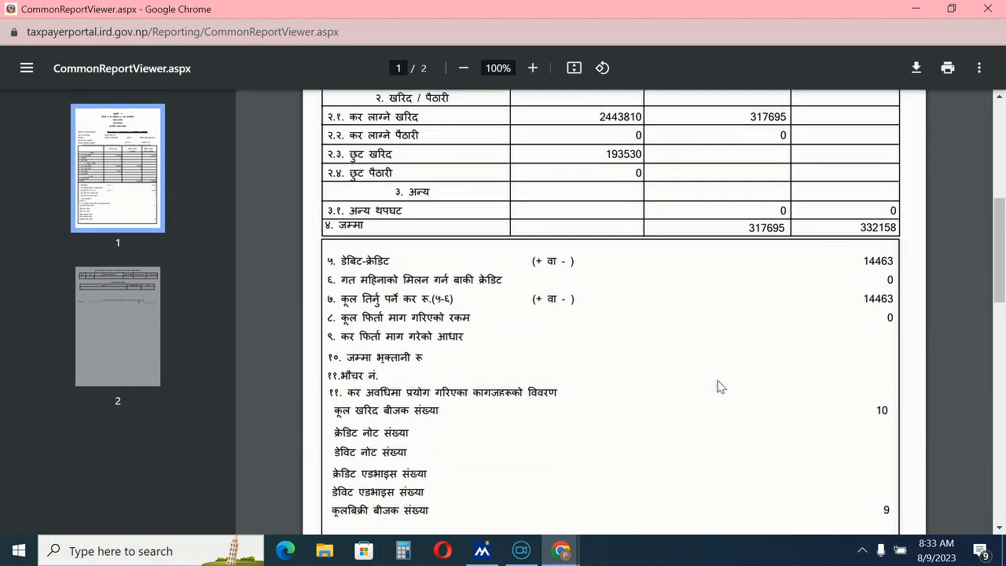
scroll(718, 386, down, 5)
scroll(730, 383, up, 5)
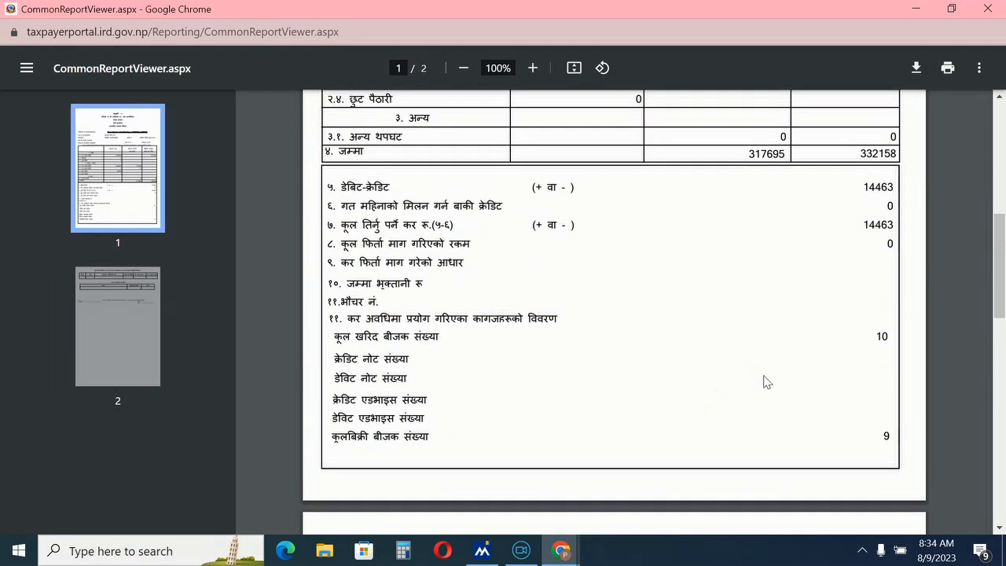
middle_click(769, 376)
scroll(769, 376, up, 3)
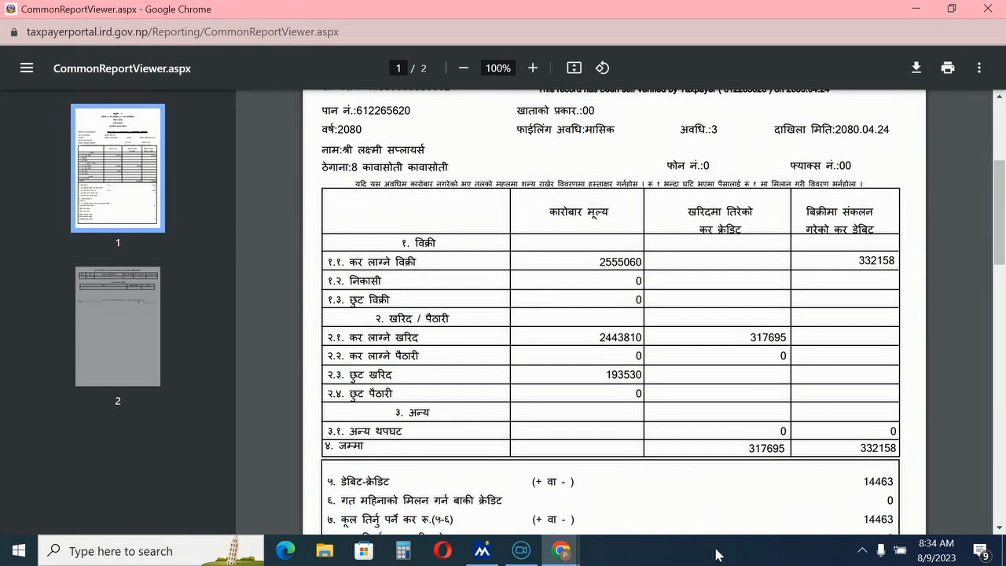
scroll(769, 375, down, 10)
Step: Close the report and switch to the Movie Zilla editor
mouse_move(561, 550)
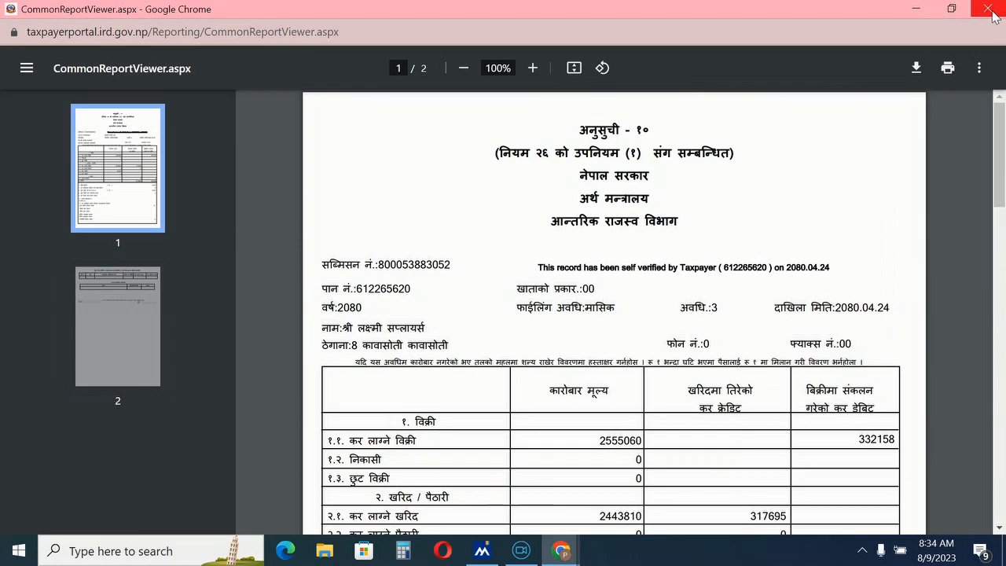
click(475, 484)
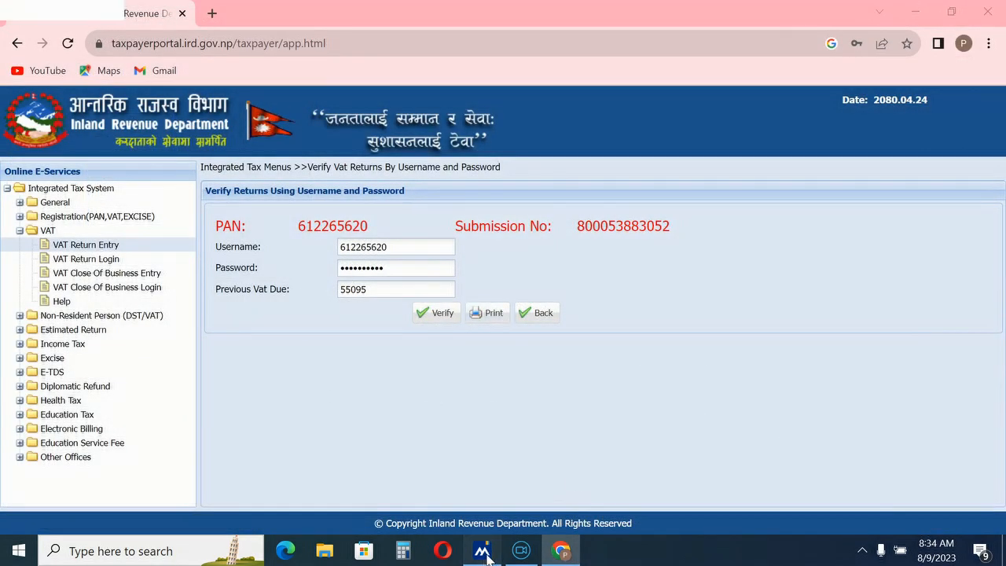
click(481, 550)
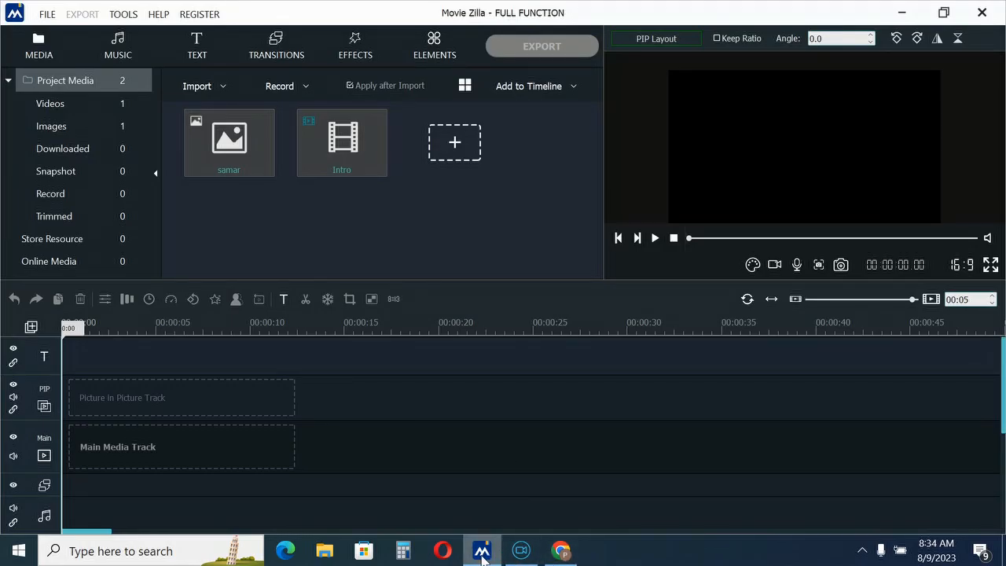